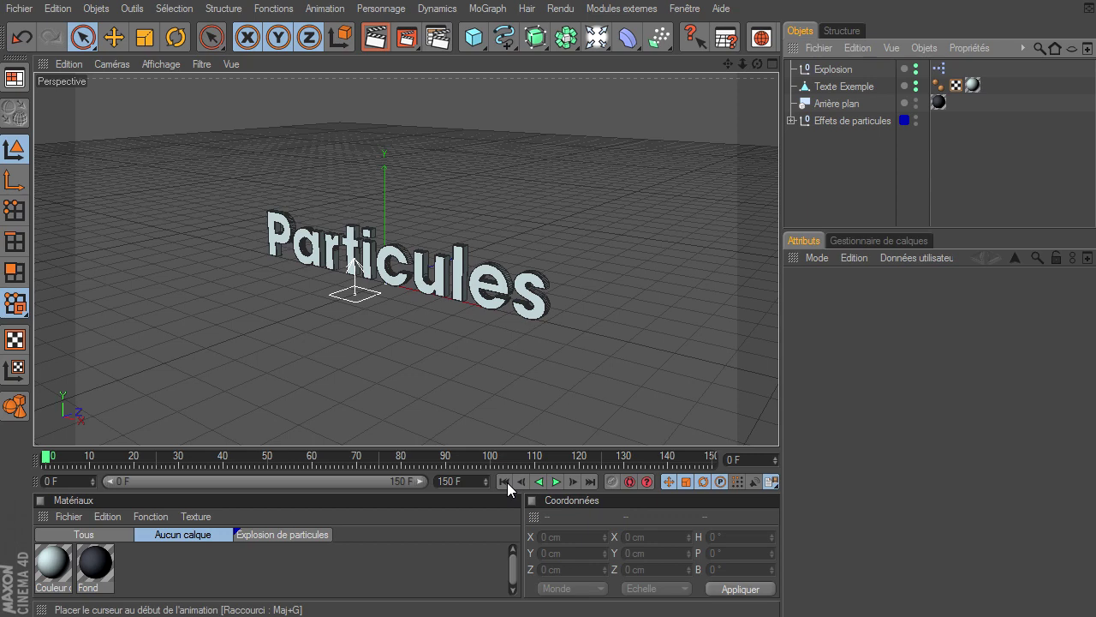
- Play the explosion animation preview, stop it, and rewind to the start
click(556, 480)
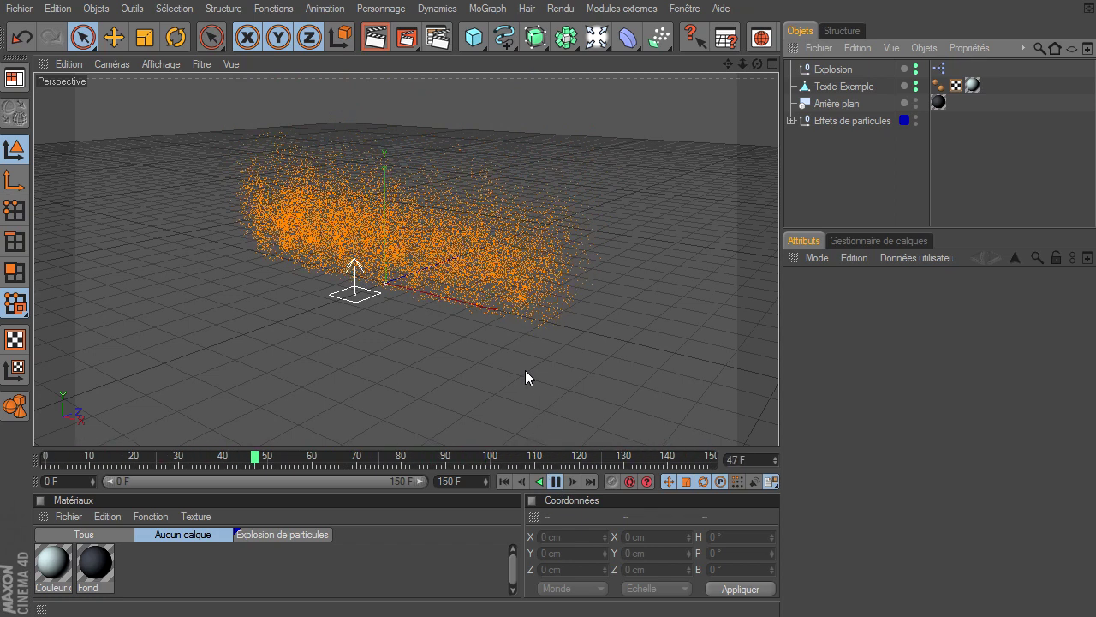
click(556, 480)
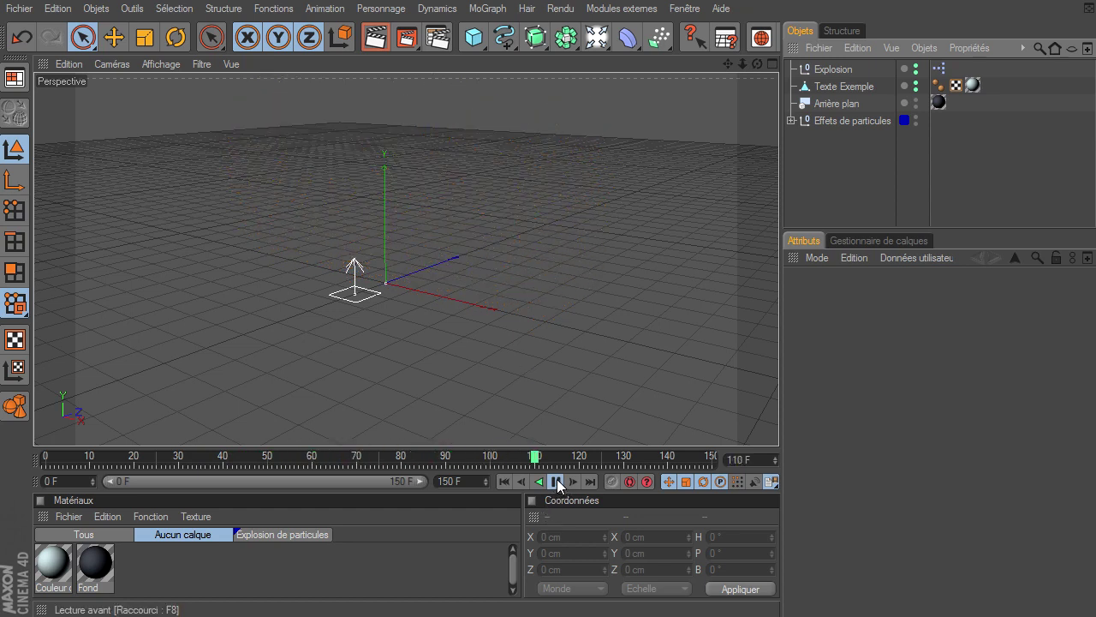
click(503, 480)
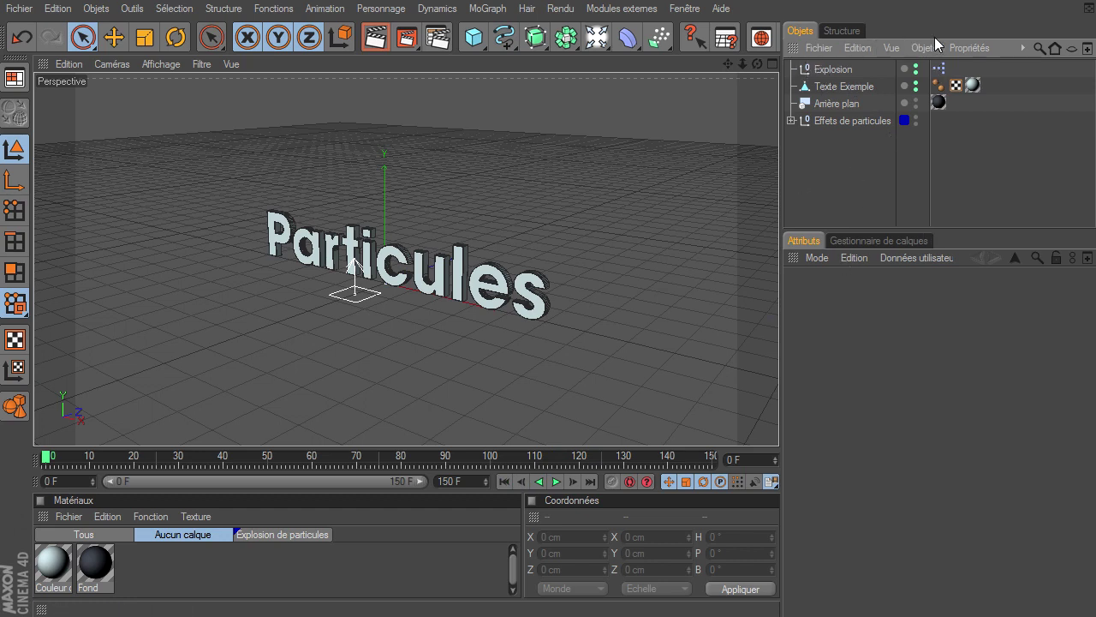
- Review the settings of Explosion, Texte Exemple, the background and the Effets de particules group
click(818, 69)
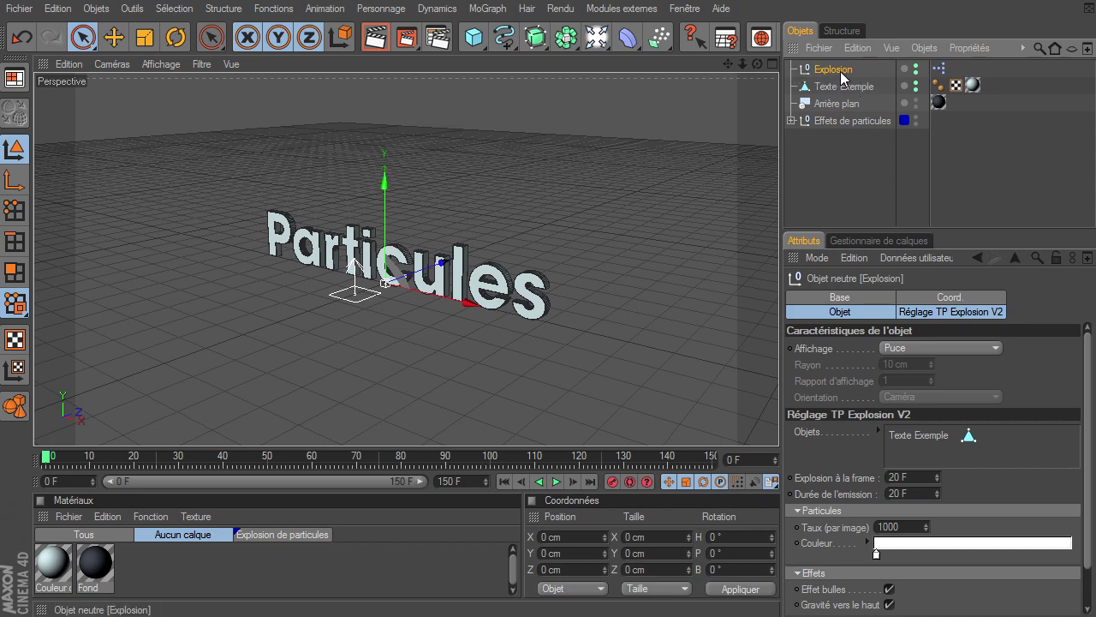
click(913, 317)
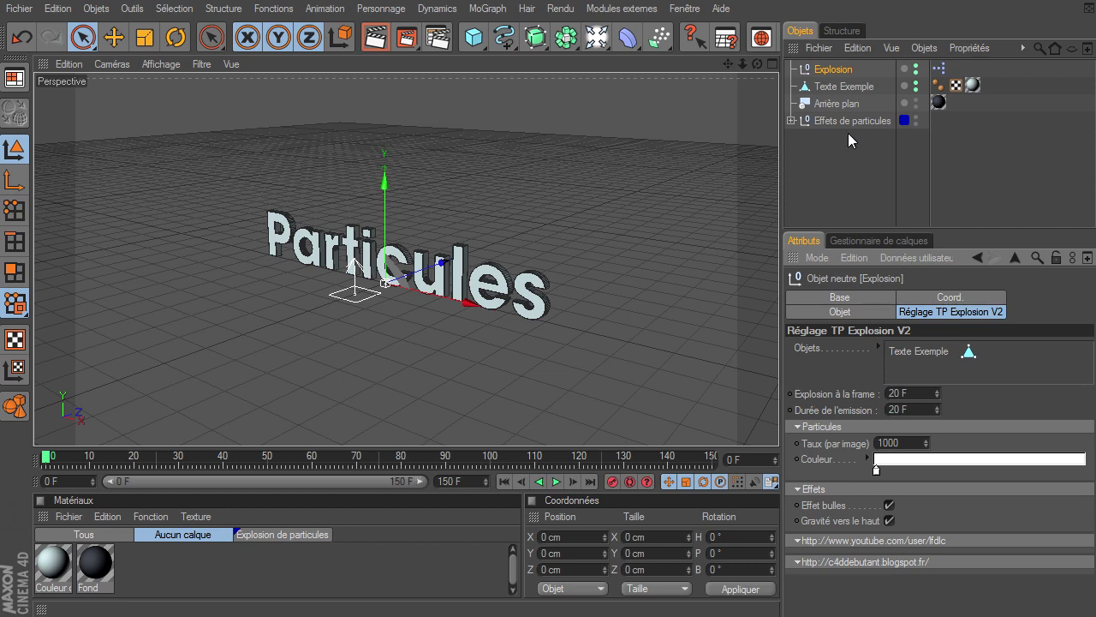
click(844, 86)
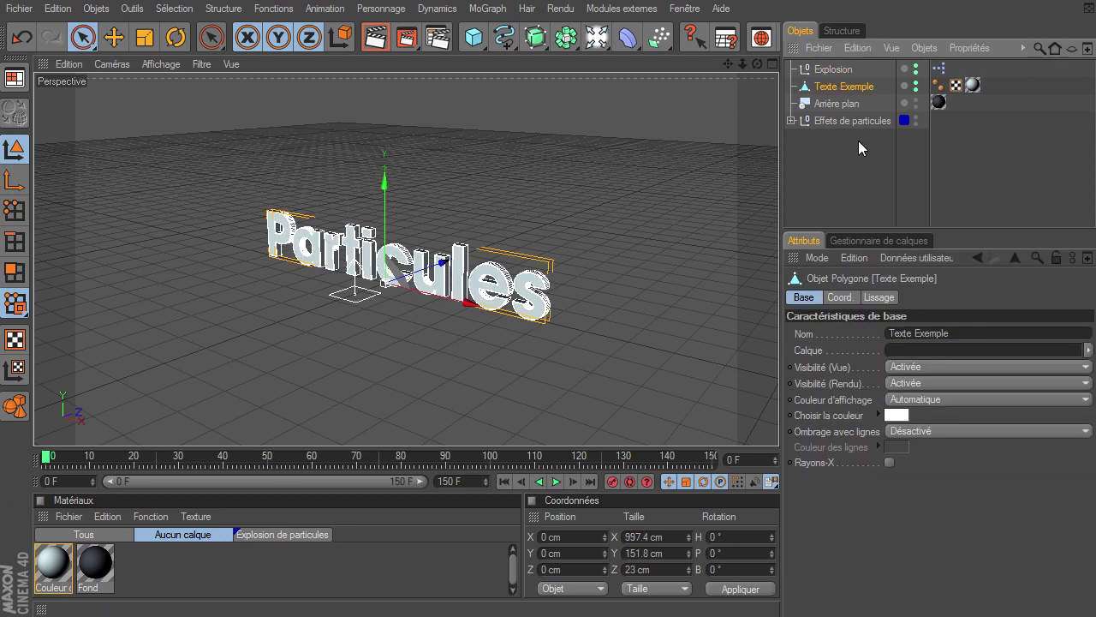
click(856, 108)
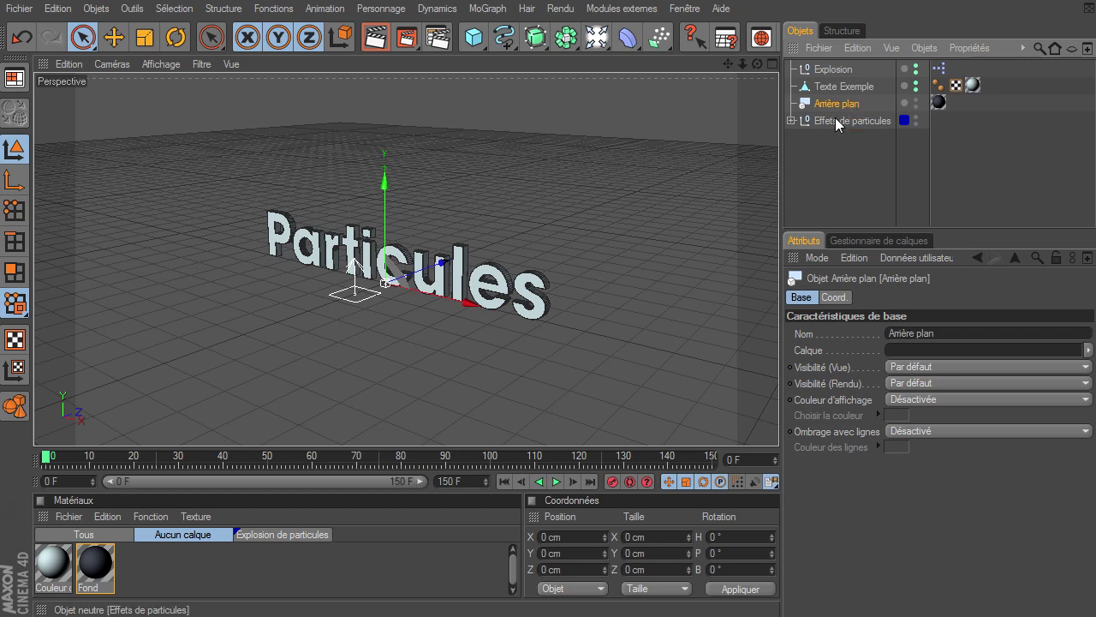
click(836, 119)
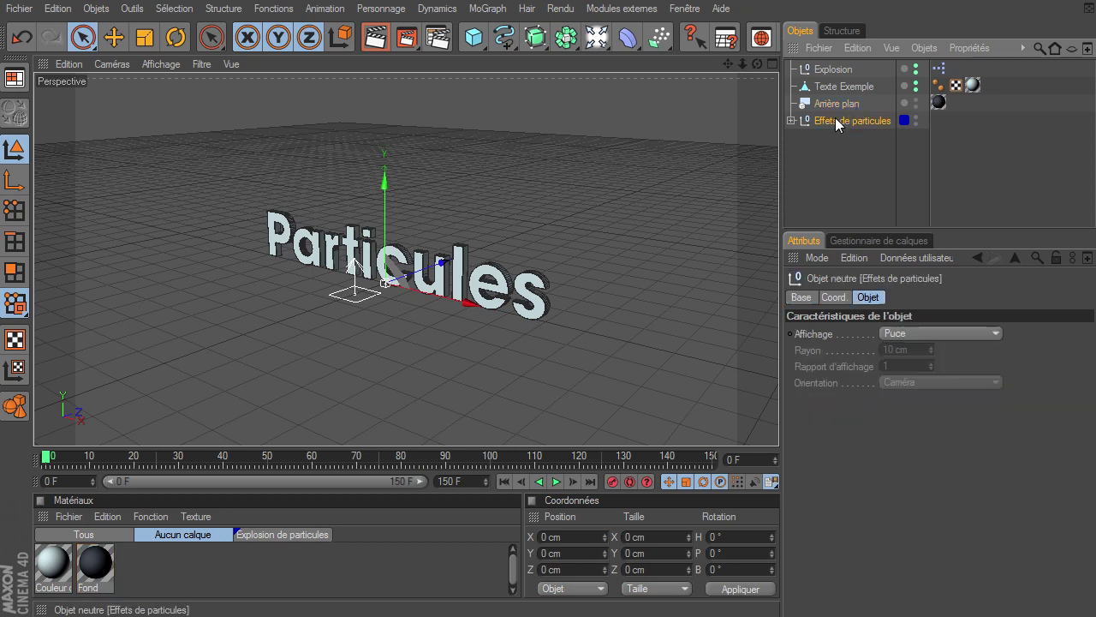
- Inspect Géométrie de particules and Gravité inside Effets de particules, then select Texte Exemple
click(790, 120)
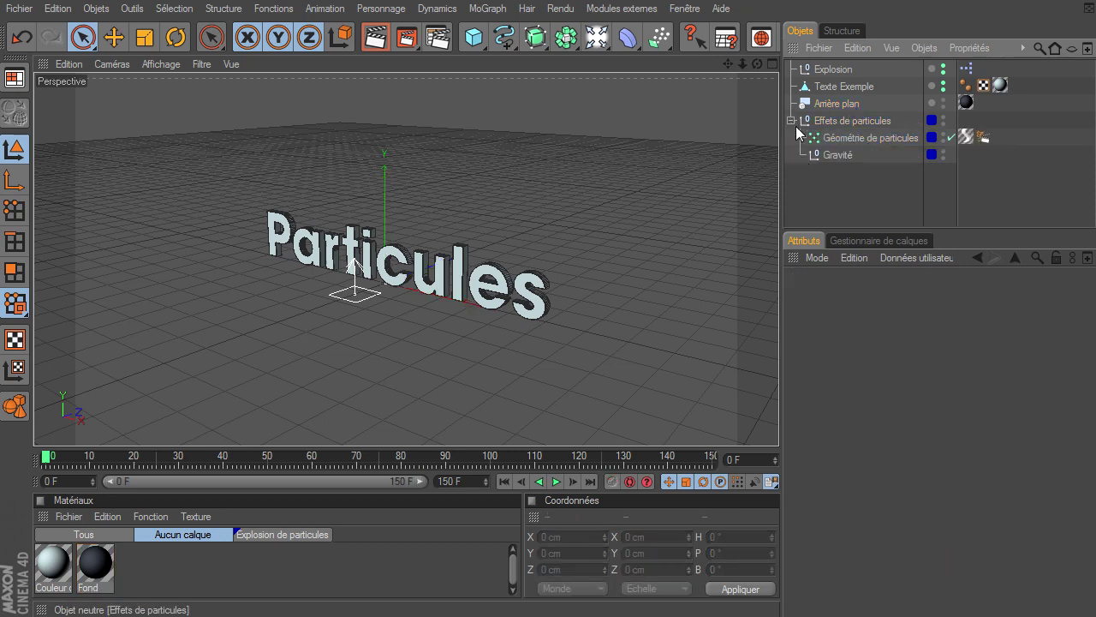
click(842, 138)
click(840, 156)
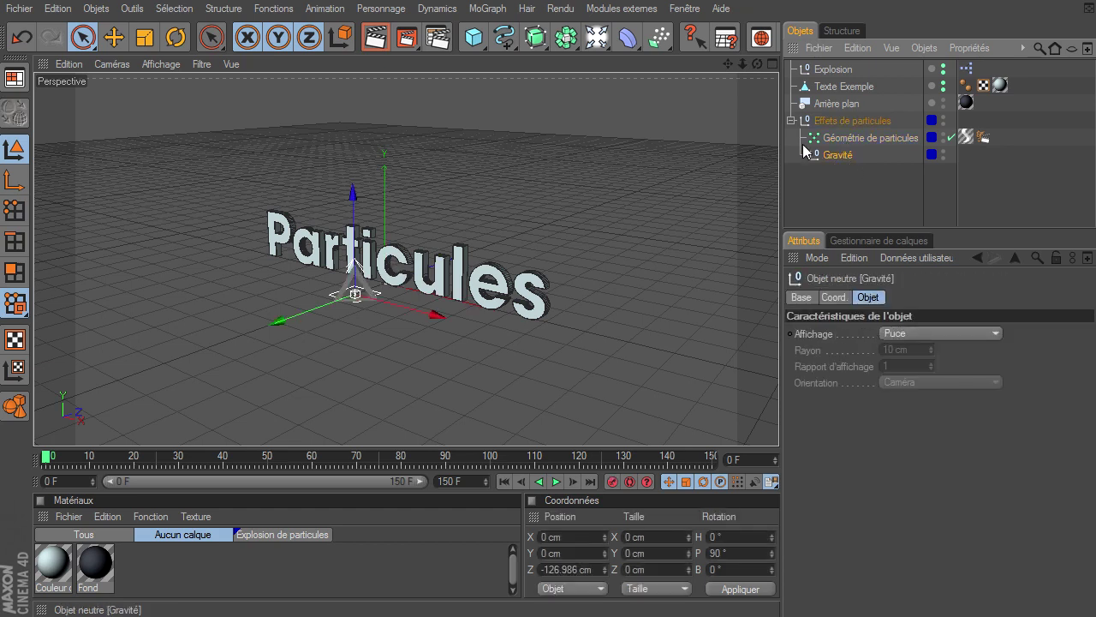
click(789, 120)
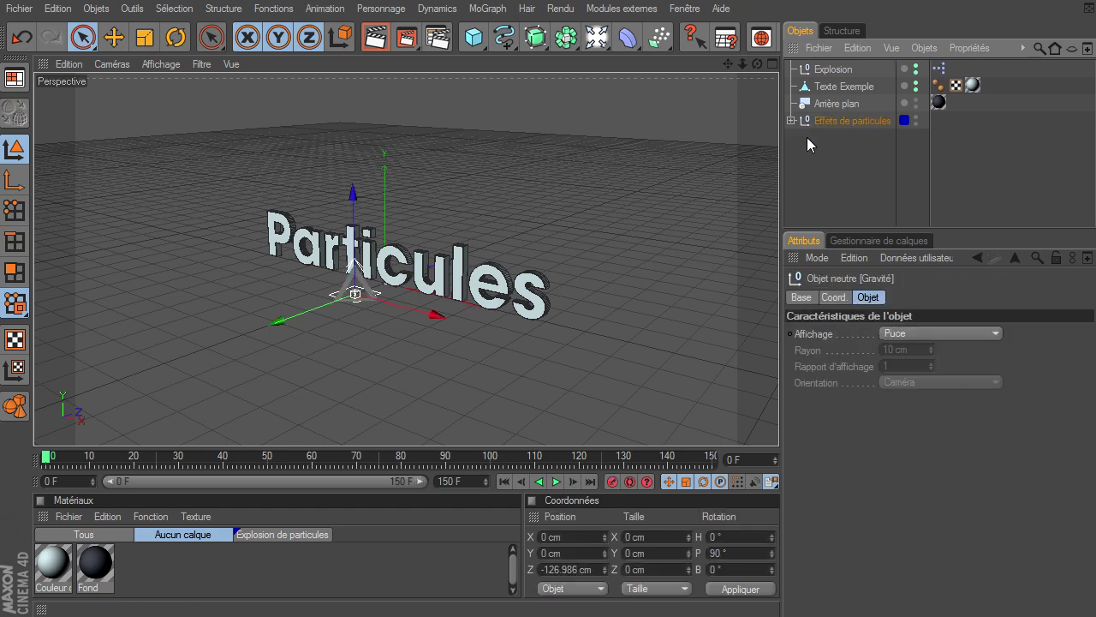
click(813, 172)
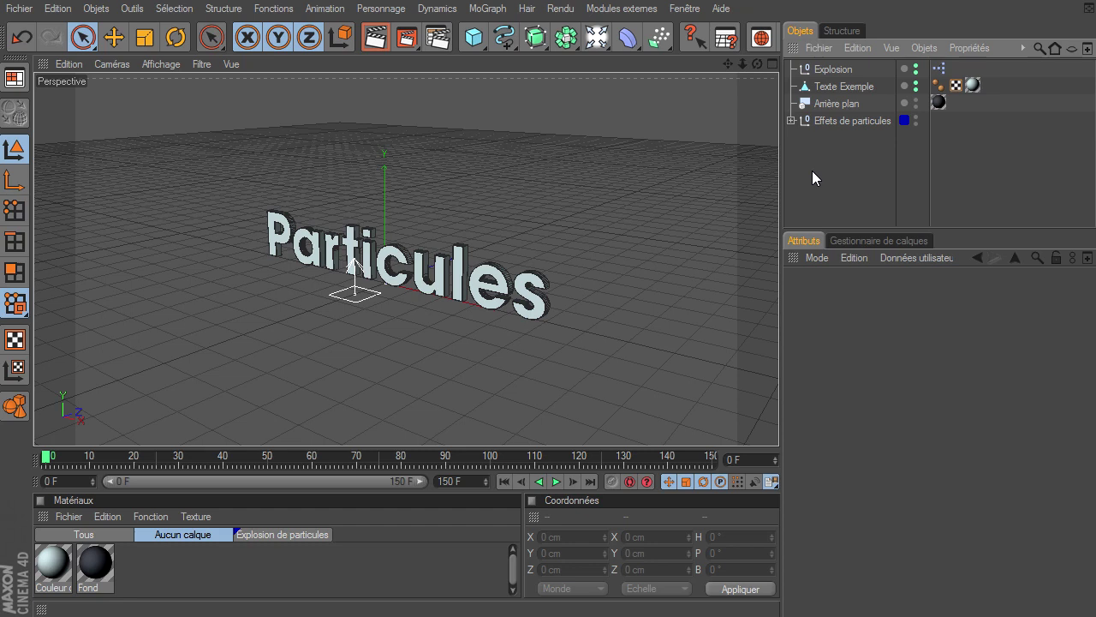
click(842, 88)
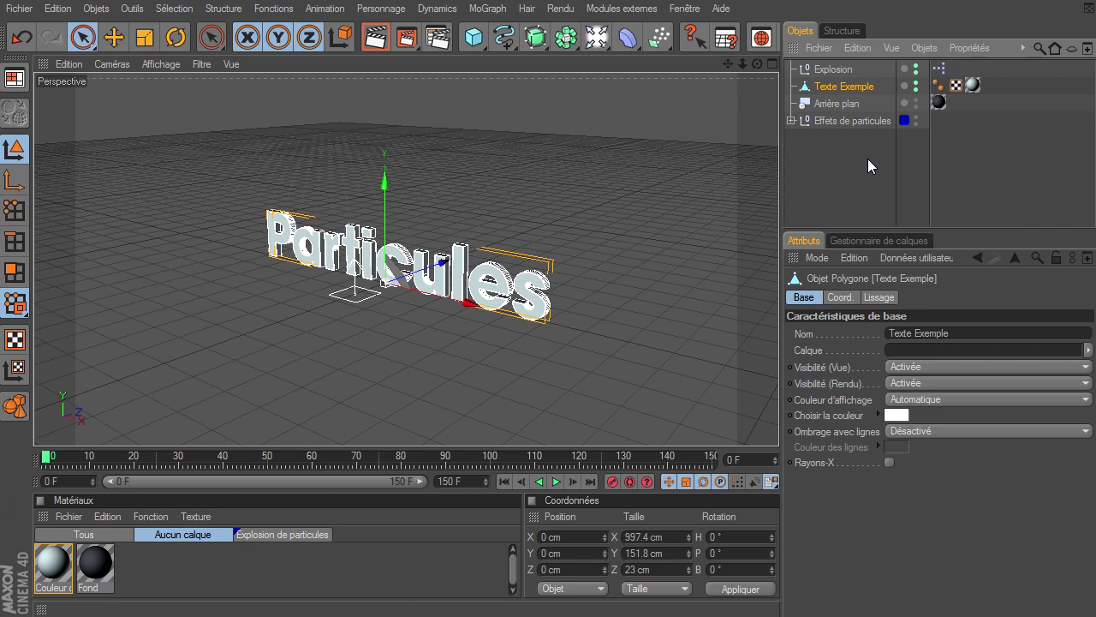
- In a taller Explosion settings panel, start the burst at frame 20, checking frames 19, 20 and 0
click(814, 69)
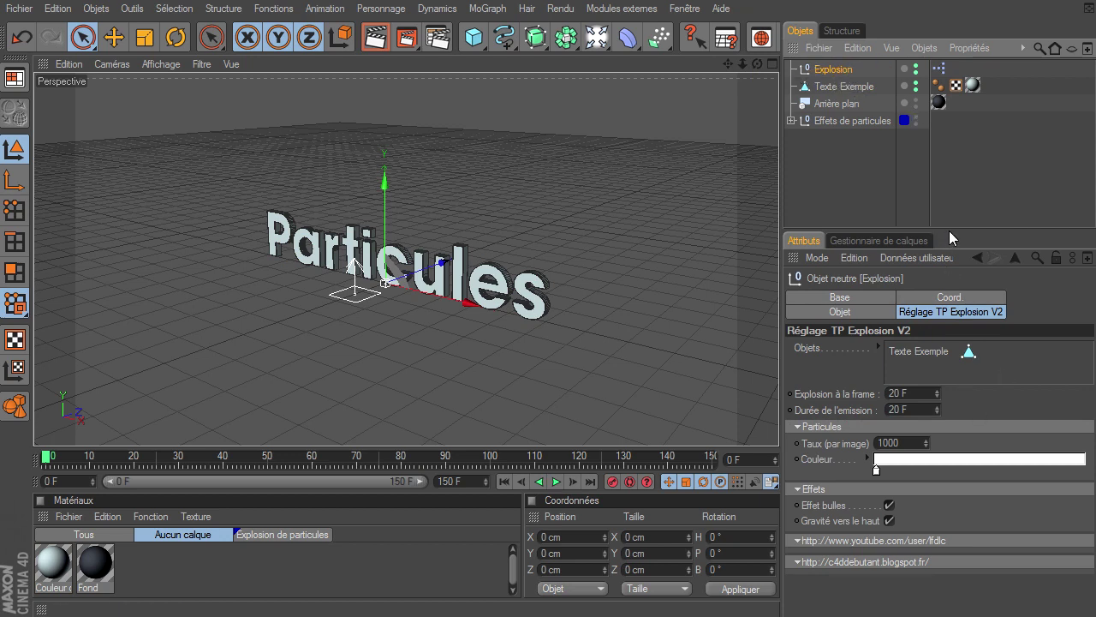
drag(950, 233, 959, 167)
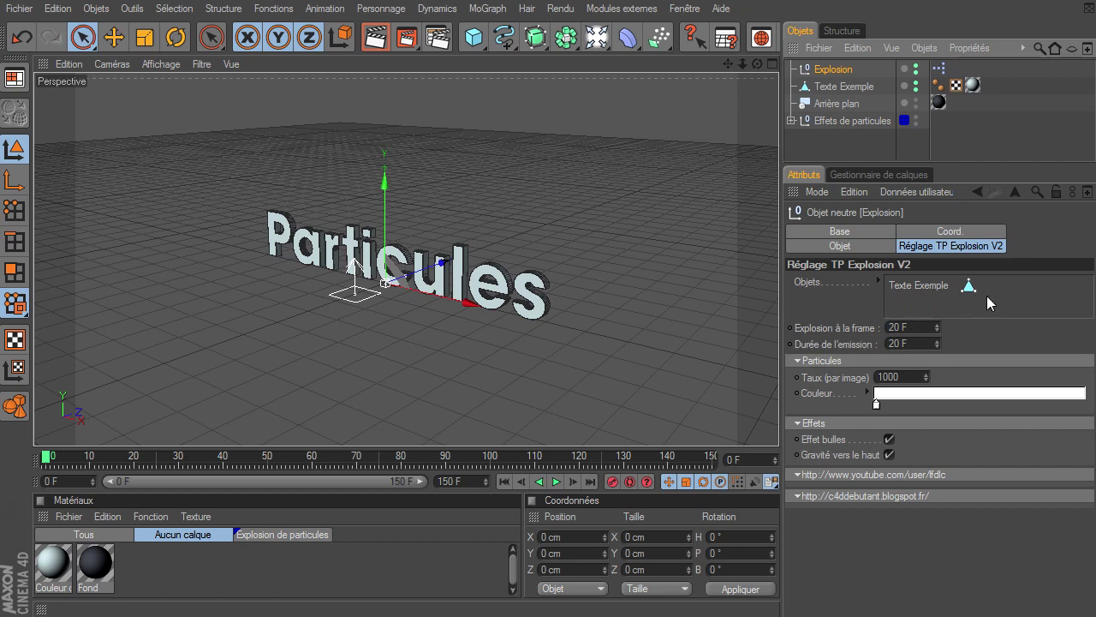
click(932, 328)
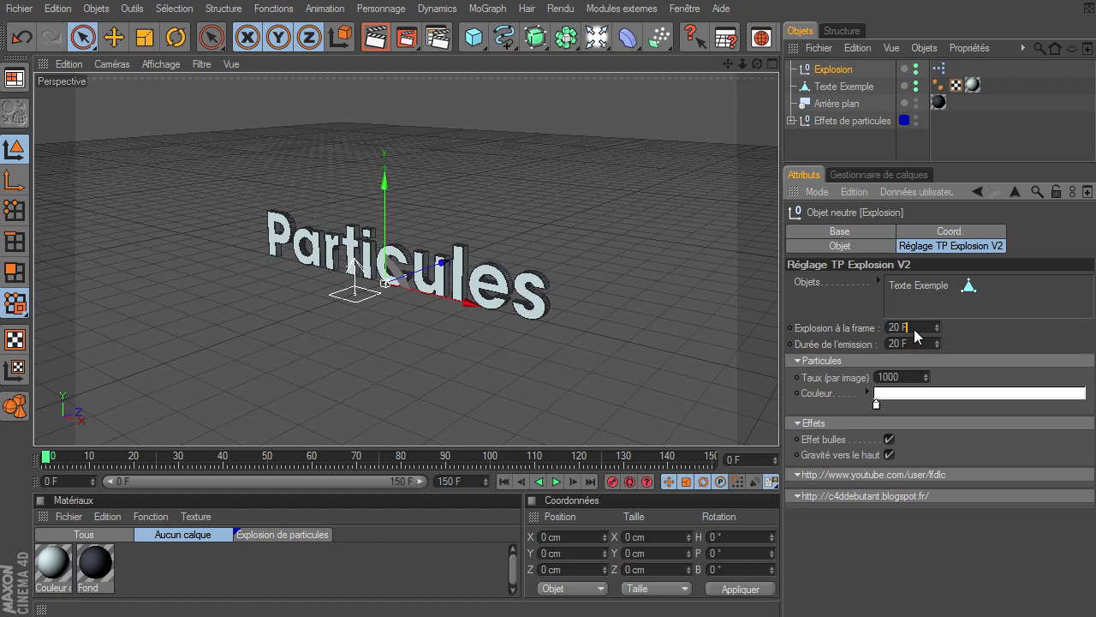
click(128, 457)
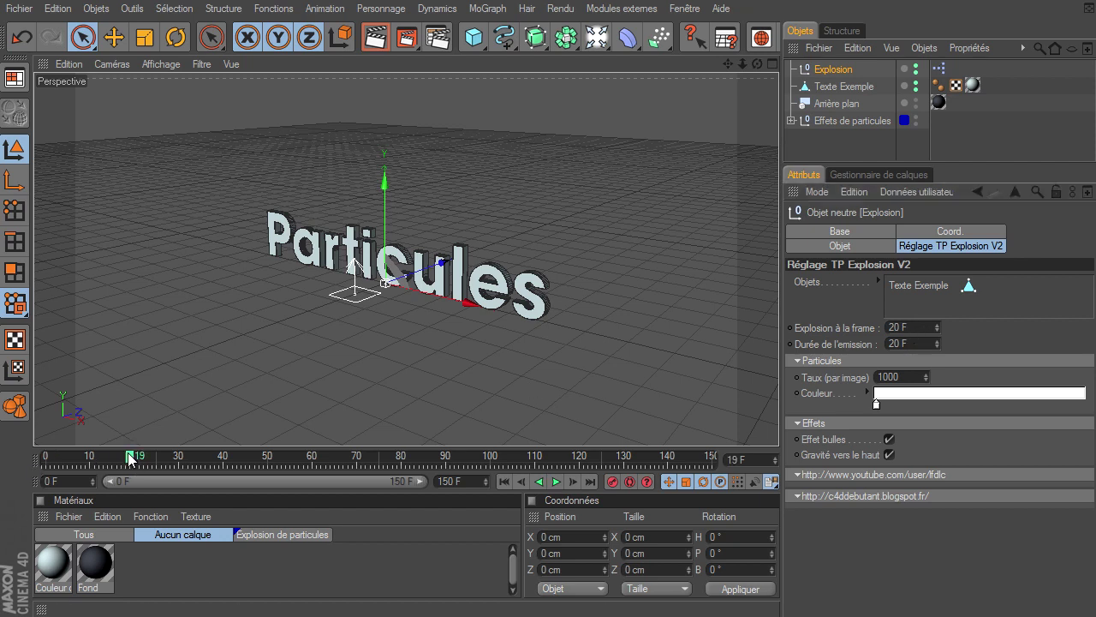
click(573, 481)
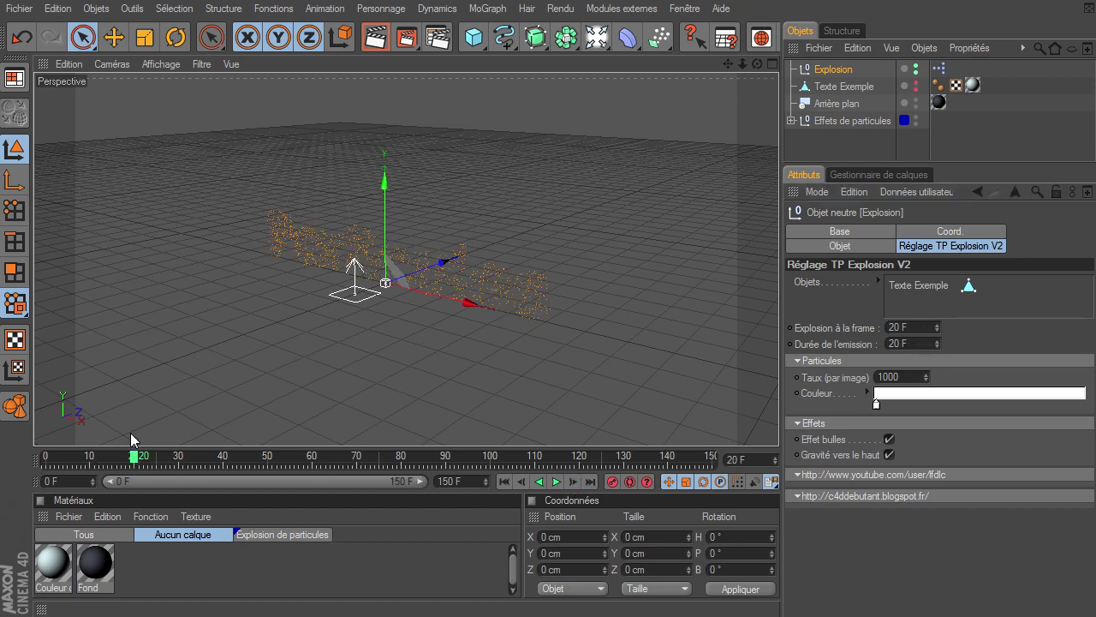
click(503, 482)
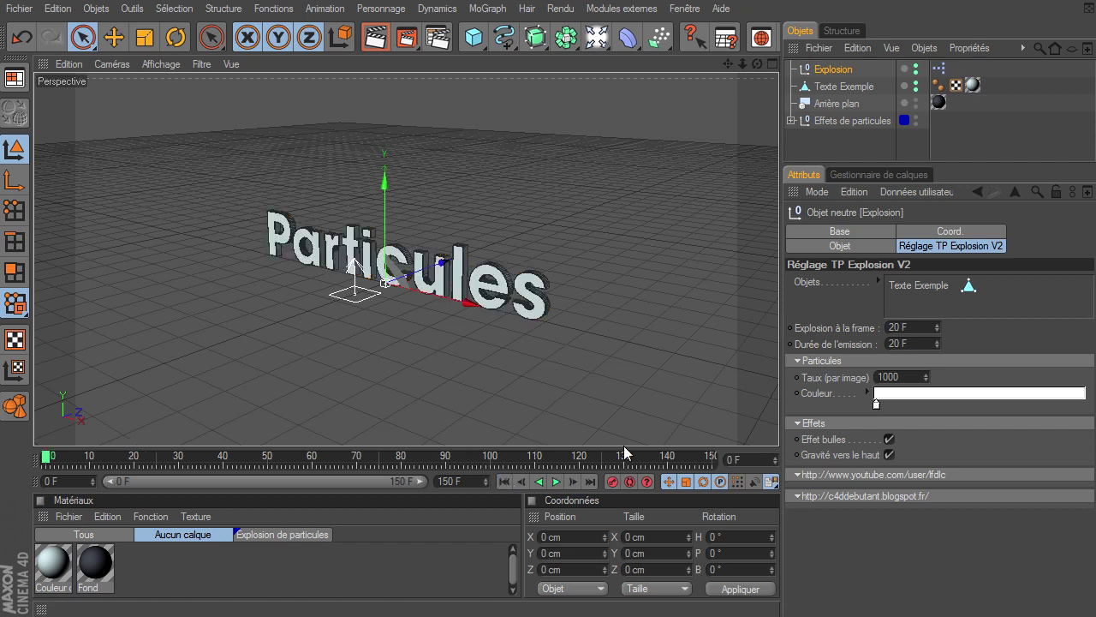
- Edit the emission duration, then play to frame 30 to watch the text burst into particles
click(912, 342)
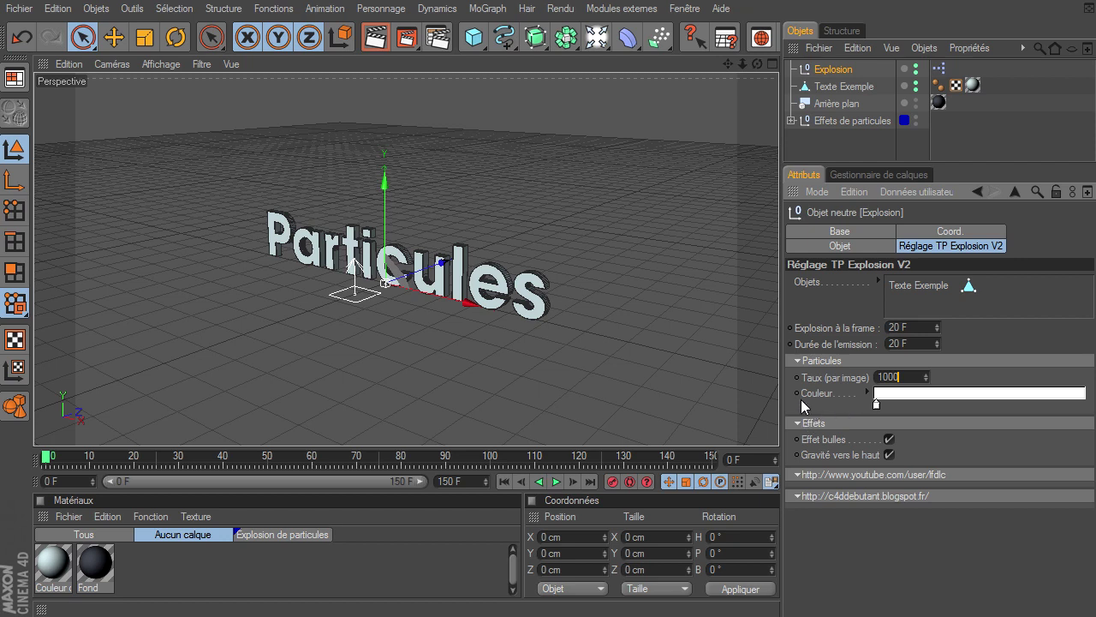
click(556, 482)
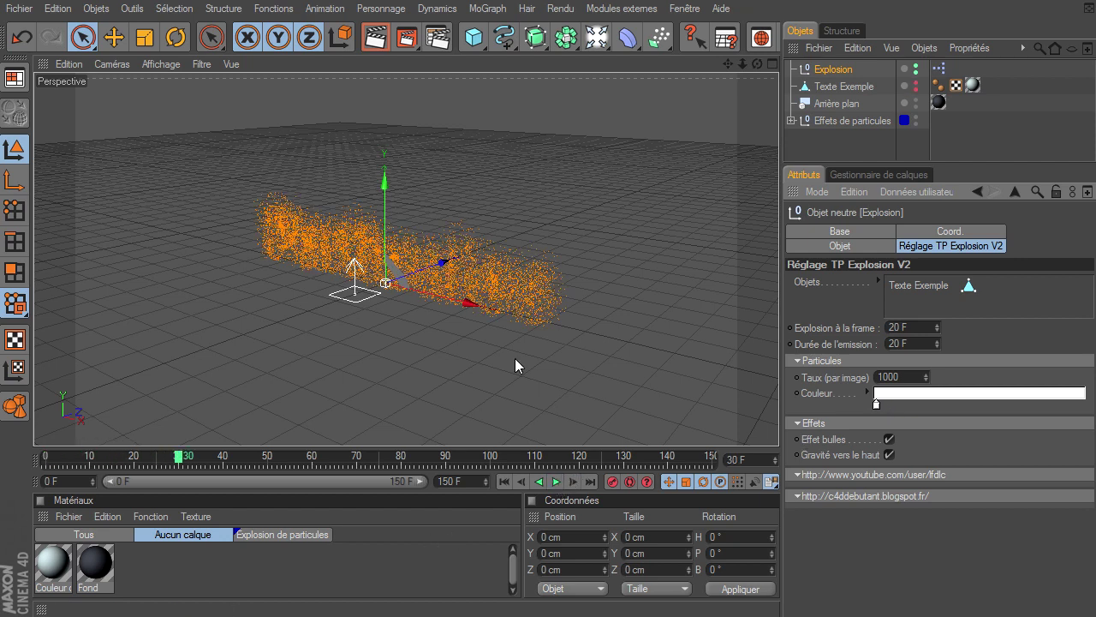
- Render the view, then change the particle colour to red and render again
click(375, 37)
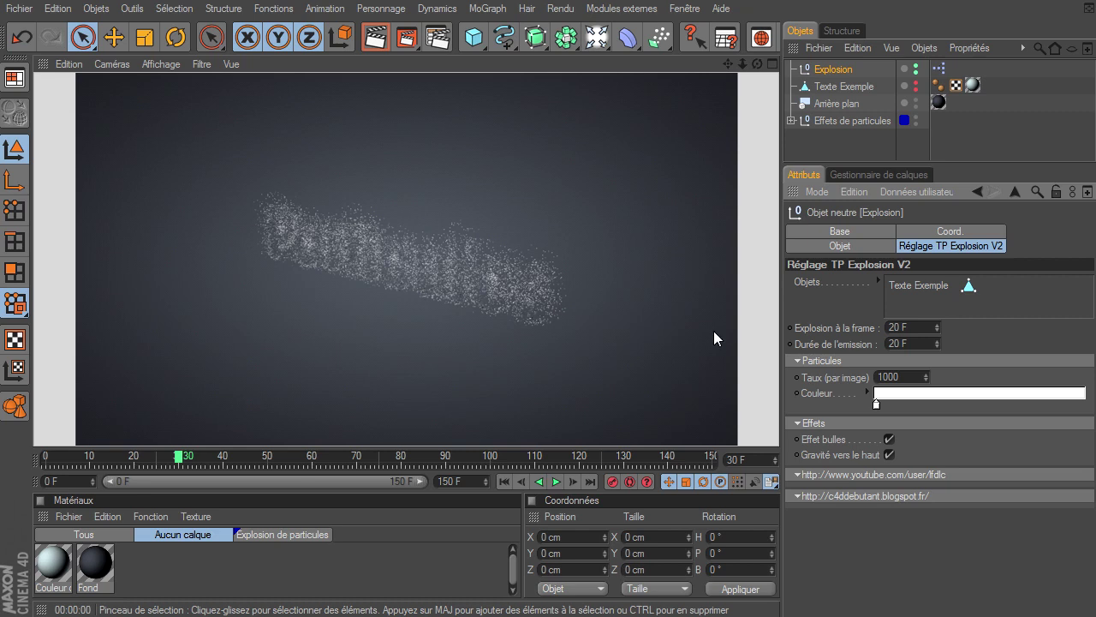
double_click(874, 405)
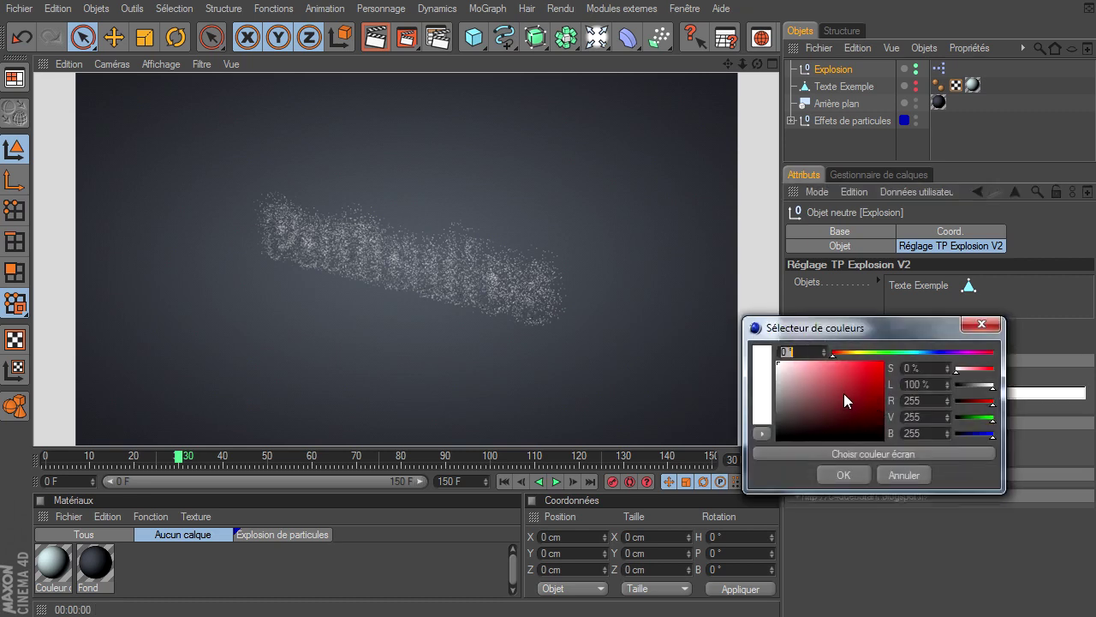
drag(843, 394, 904, 346)
click(846, 474)
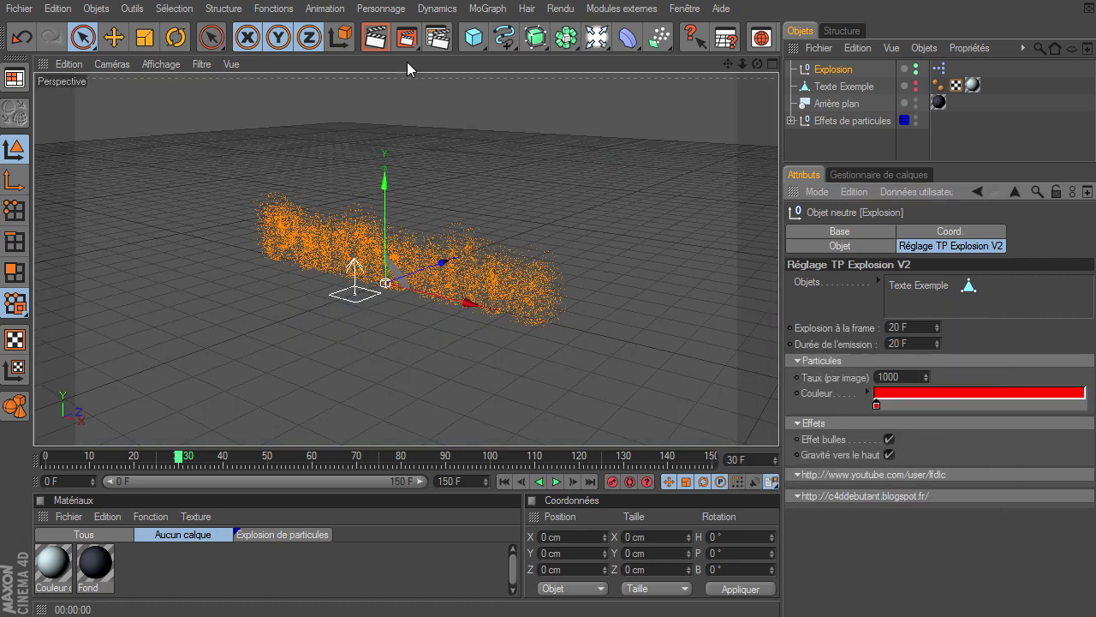
key(ctrl+r)
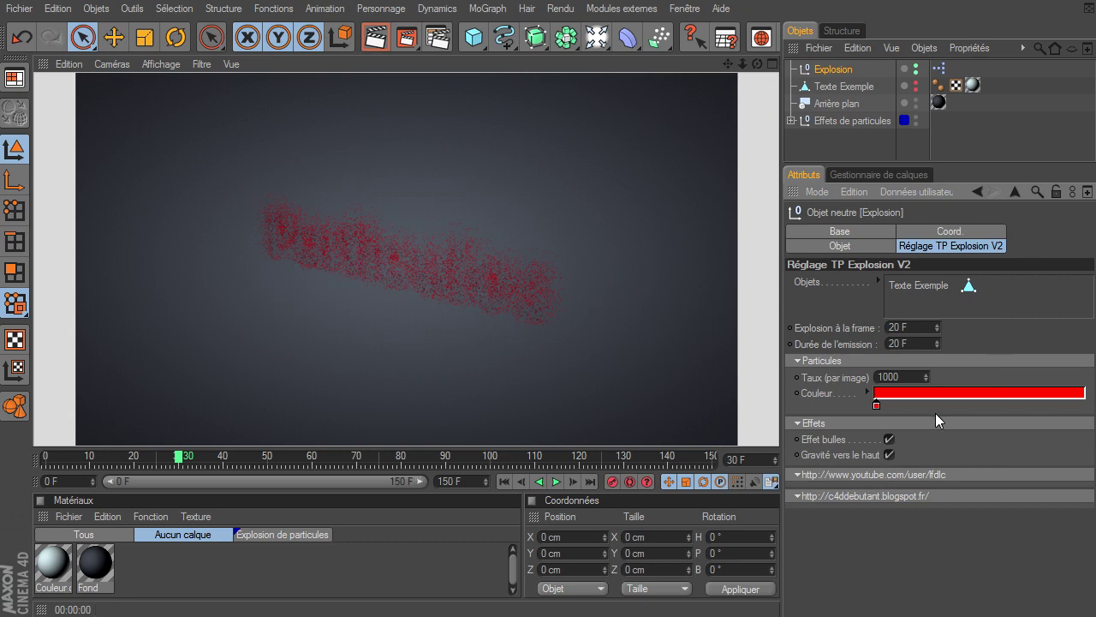
- Change the particle colour to yellow-green (R 212, V 255, B 0) and render the view
double_click(877, 404)
click(868, 351)
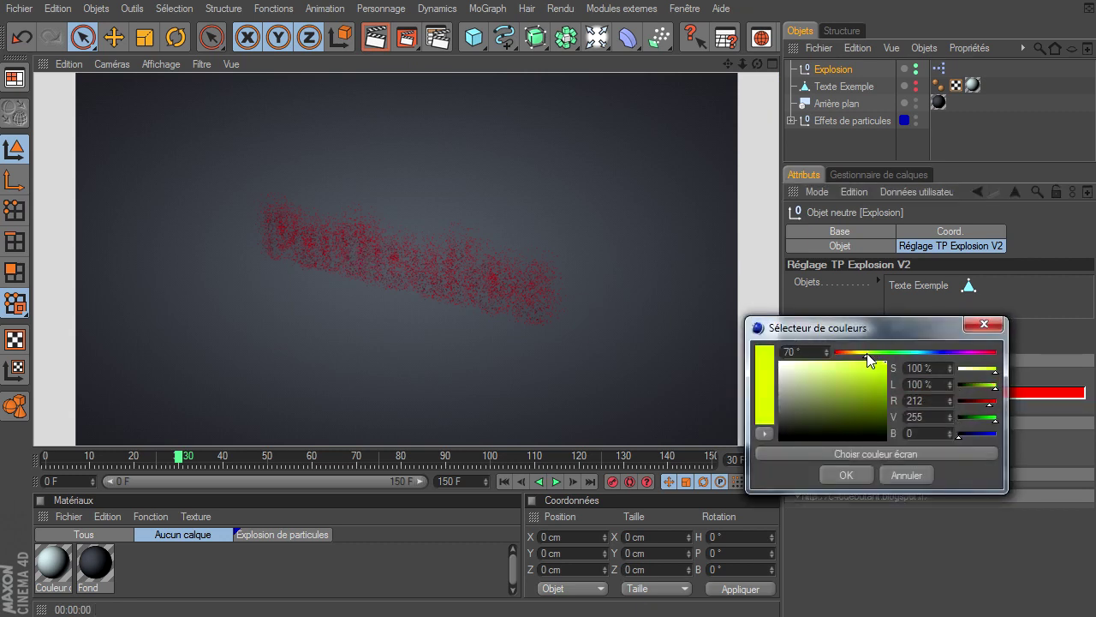
click(830, 469)
click(375, 37)
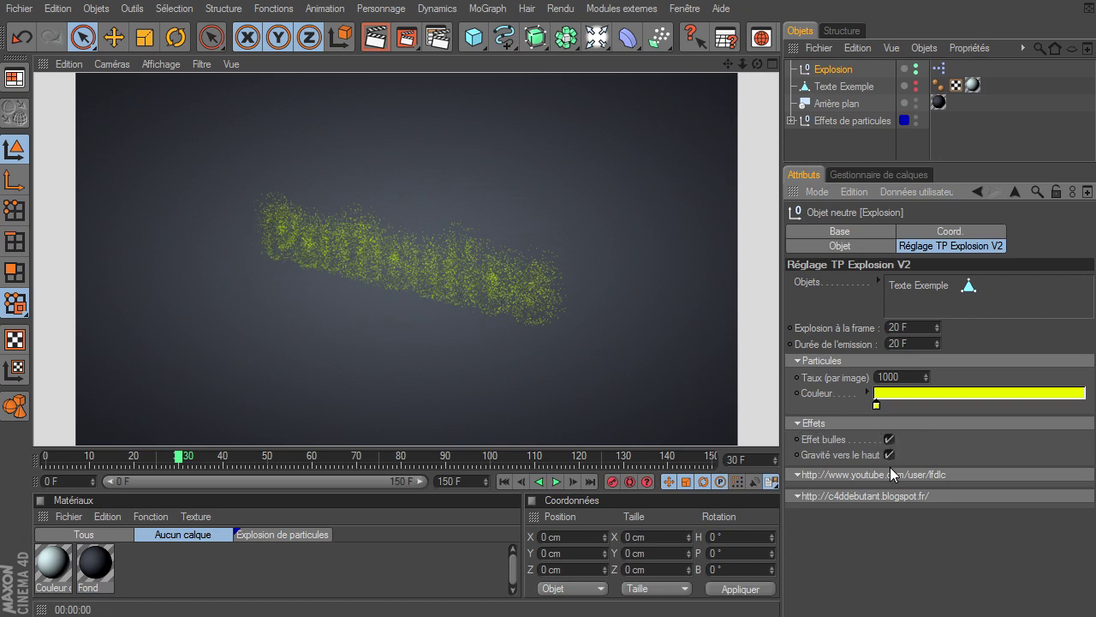
- Rewind and play the explosion preview twice, stopping to inspect the particles
click(504, 480)
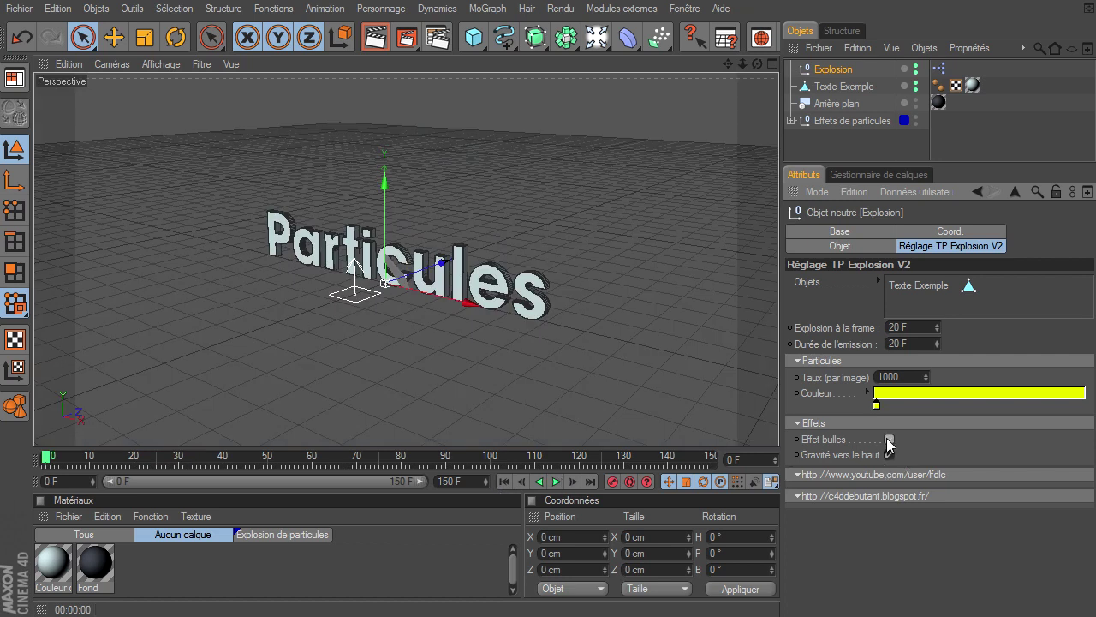
click(557, 481)
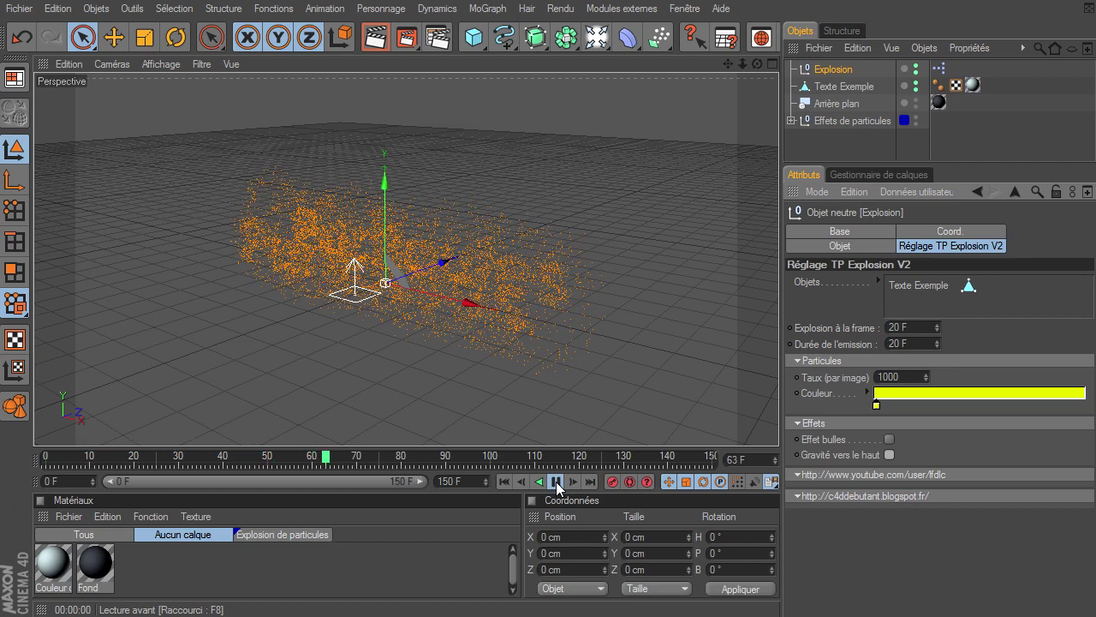
click(557, 481)
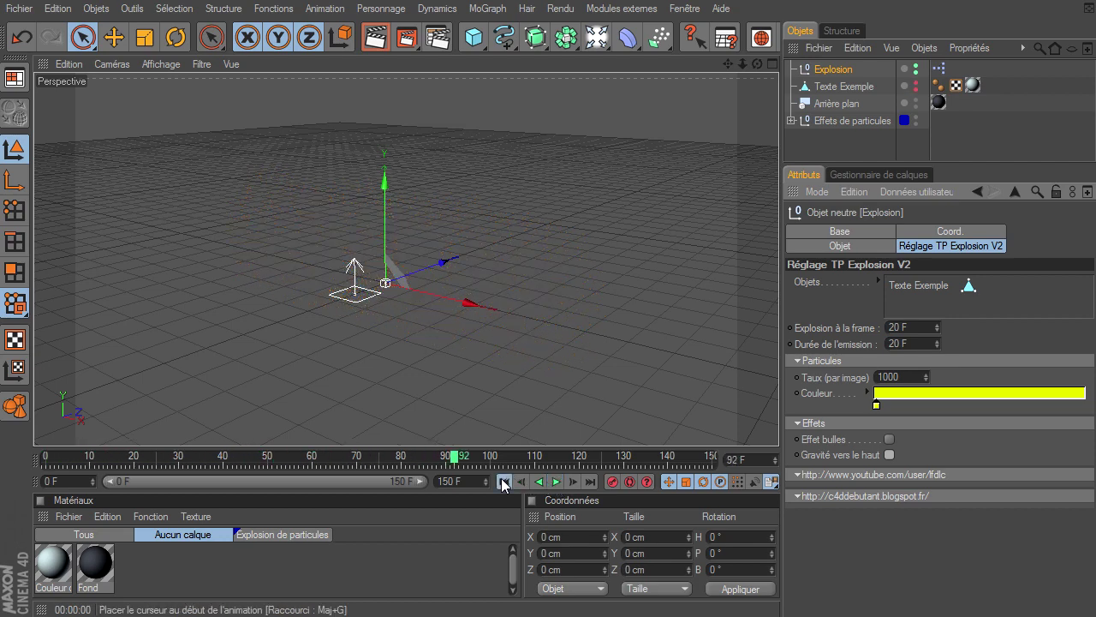
click(503, 481)
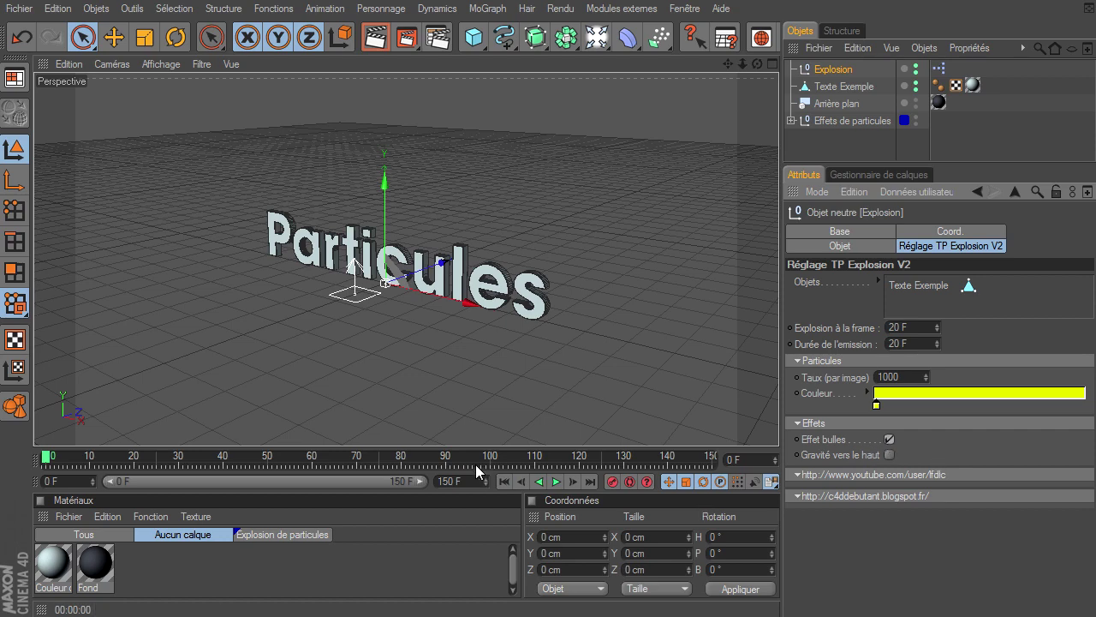
click(556, 481)
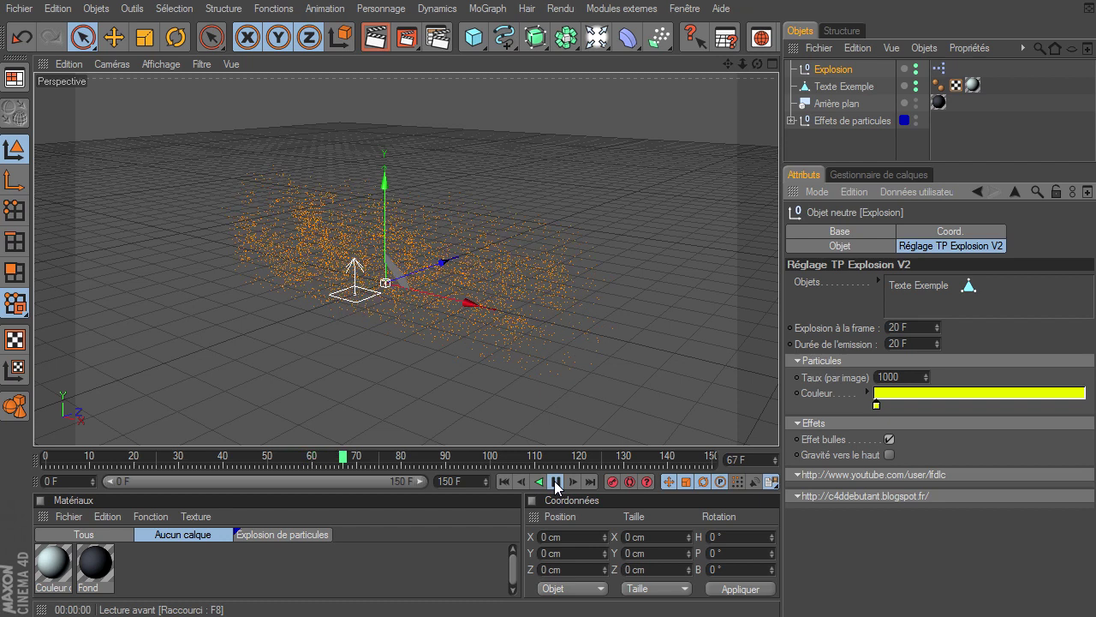
click(556, 483)
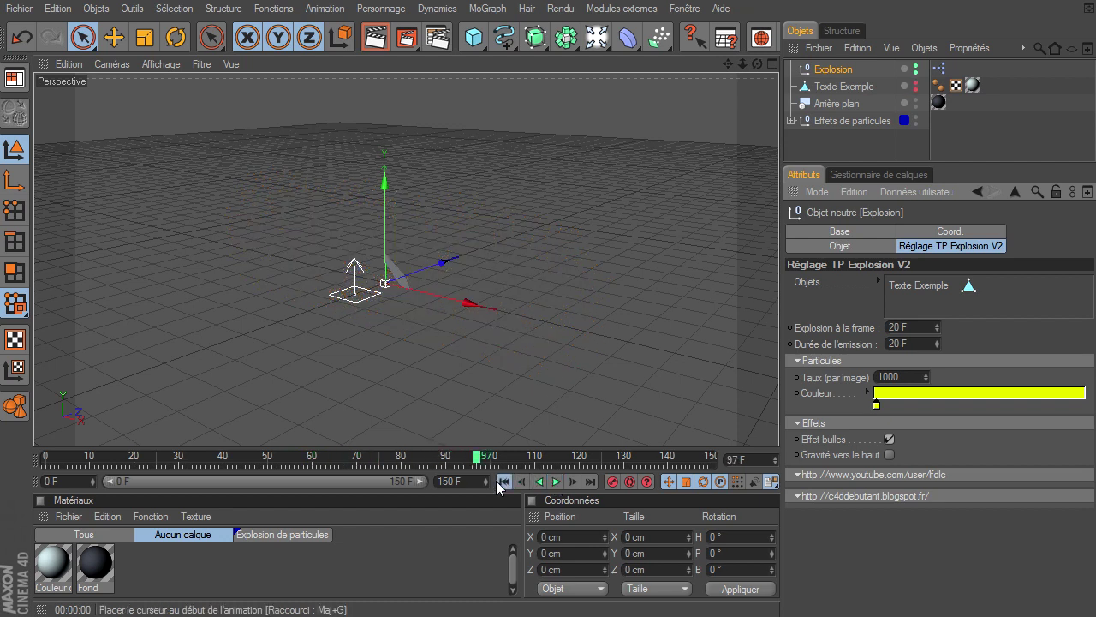
click(503, 482)
- Replay the explosion, pausing at frame 45, and finish rewound to frame 0
click(556, 481)
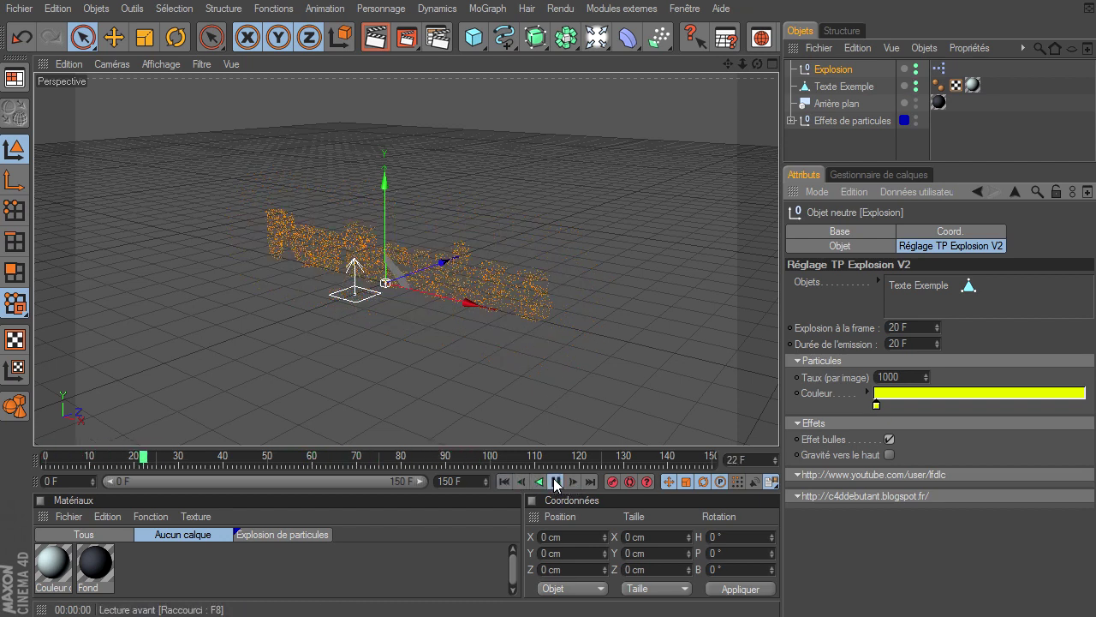
click(556, 483)
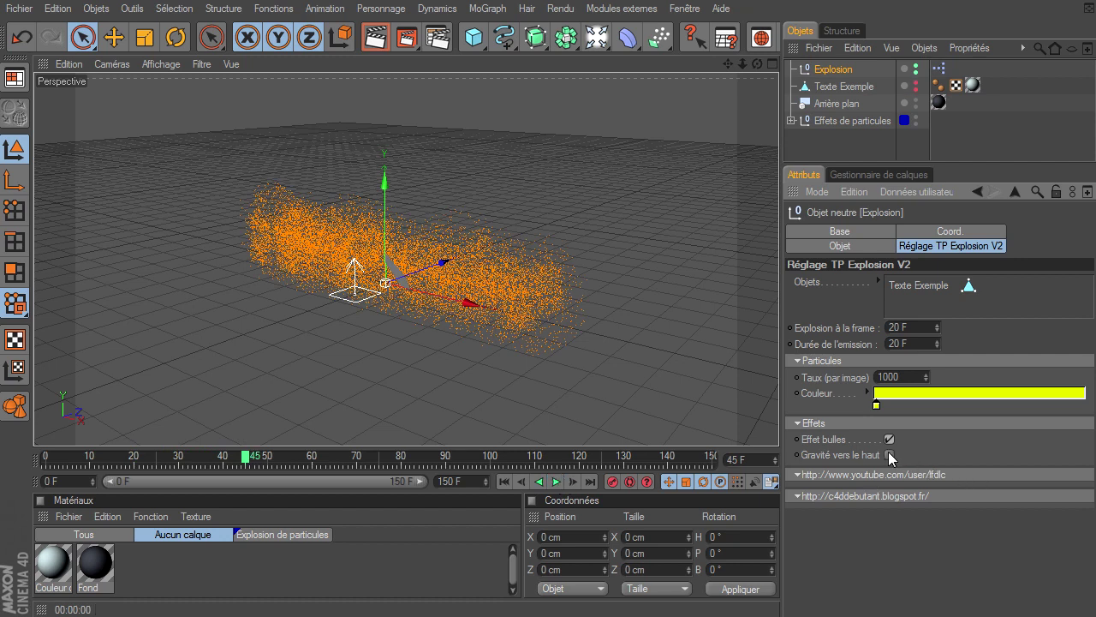
click(503, 483)
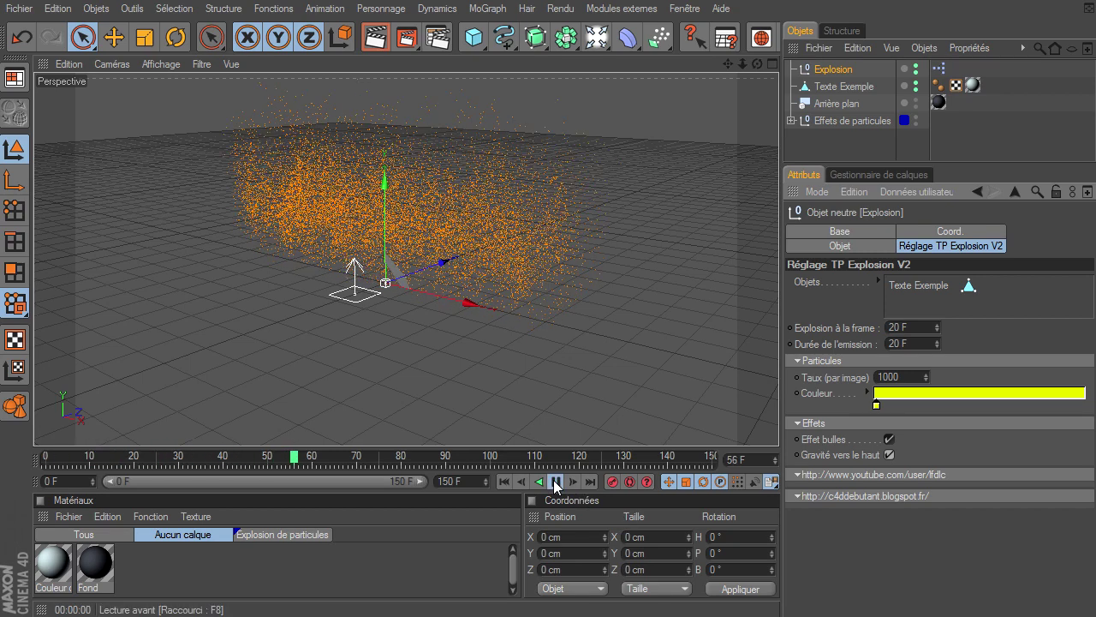
click(504, 481)
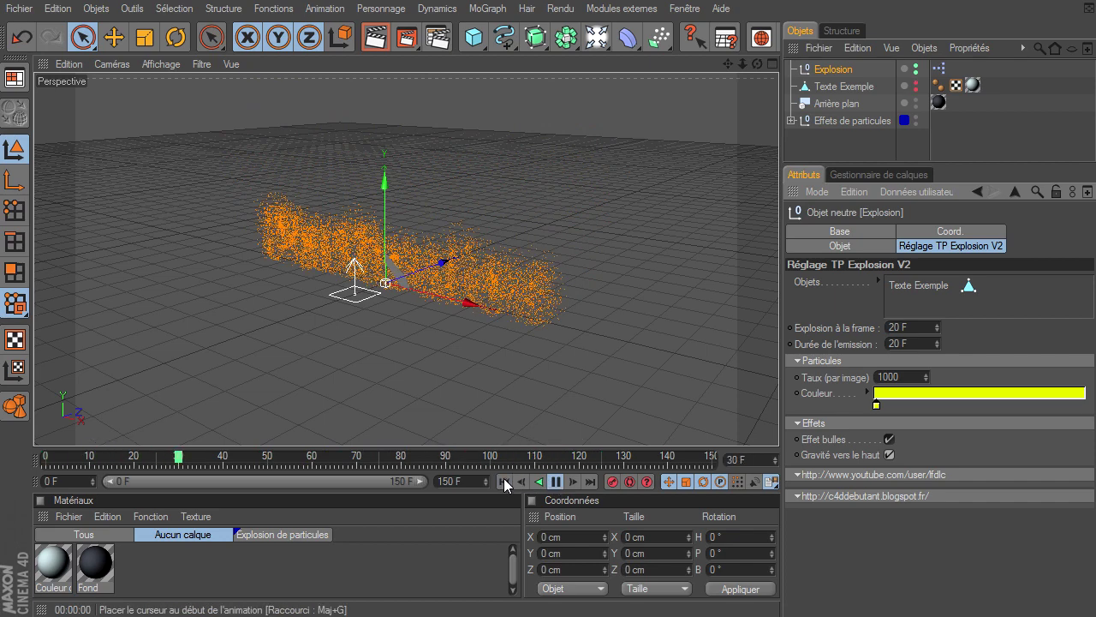
click(556, 482)
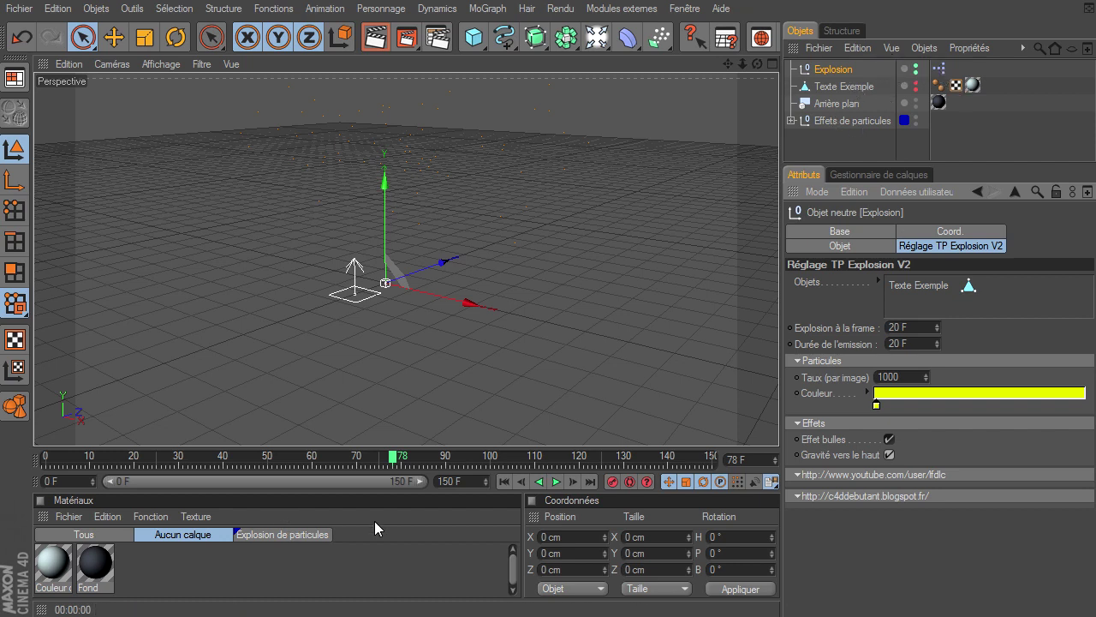
click(505, 482)
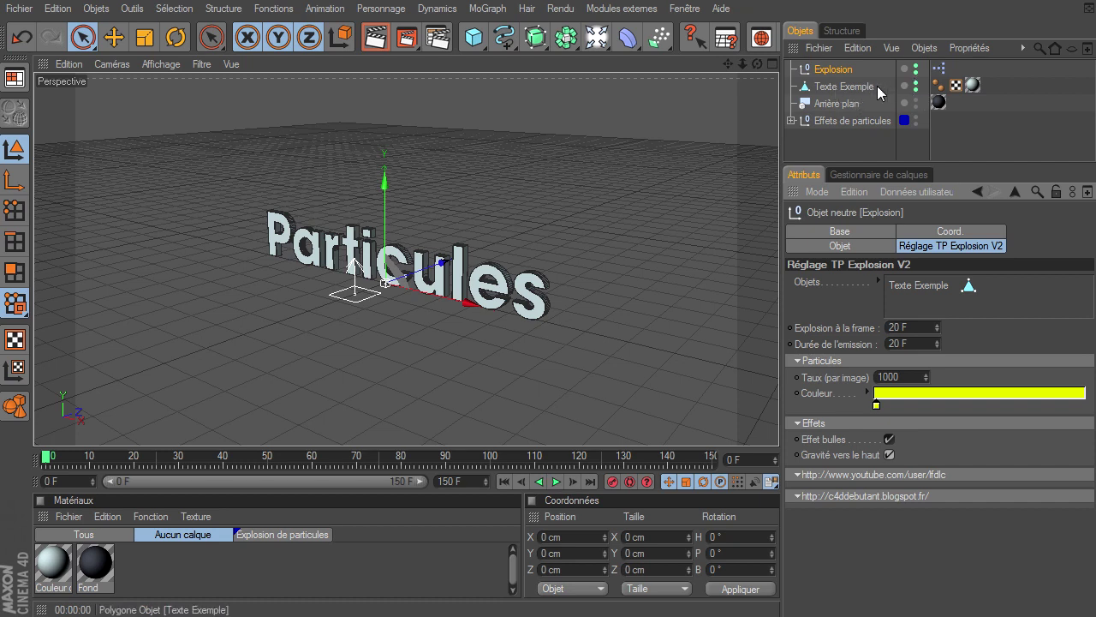
- Watch Texte Exemple hide itself during playback, rewind to frame 0, then select Explosion's XPresso tag
click(805, 86)
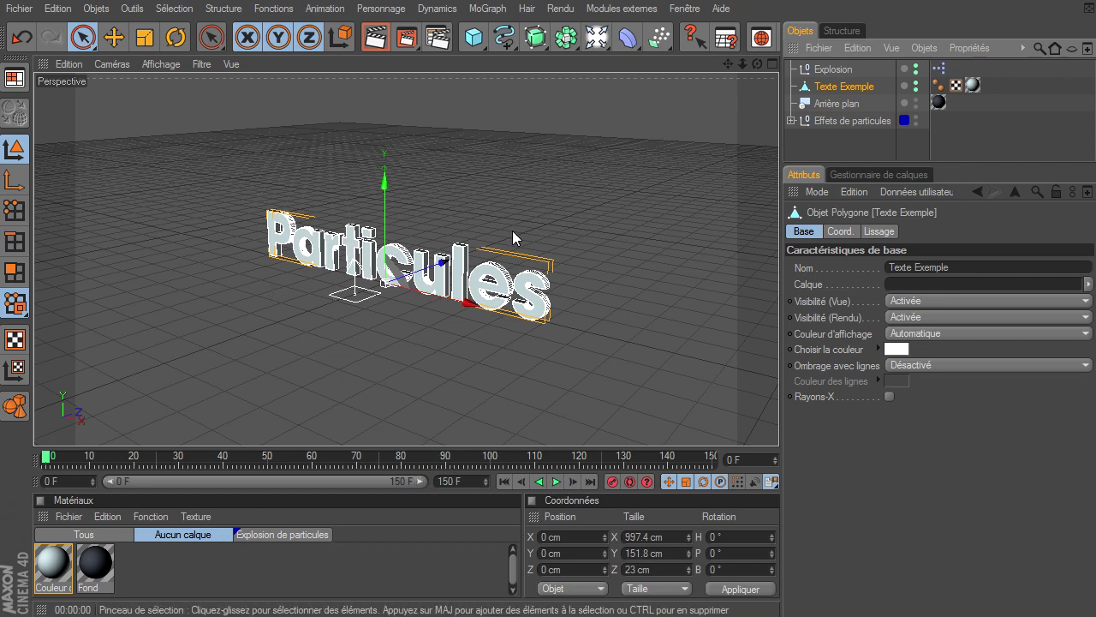
click(554, 481)
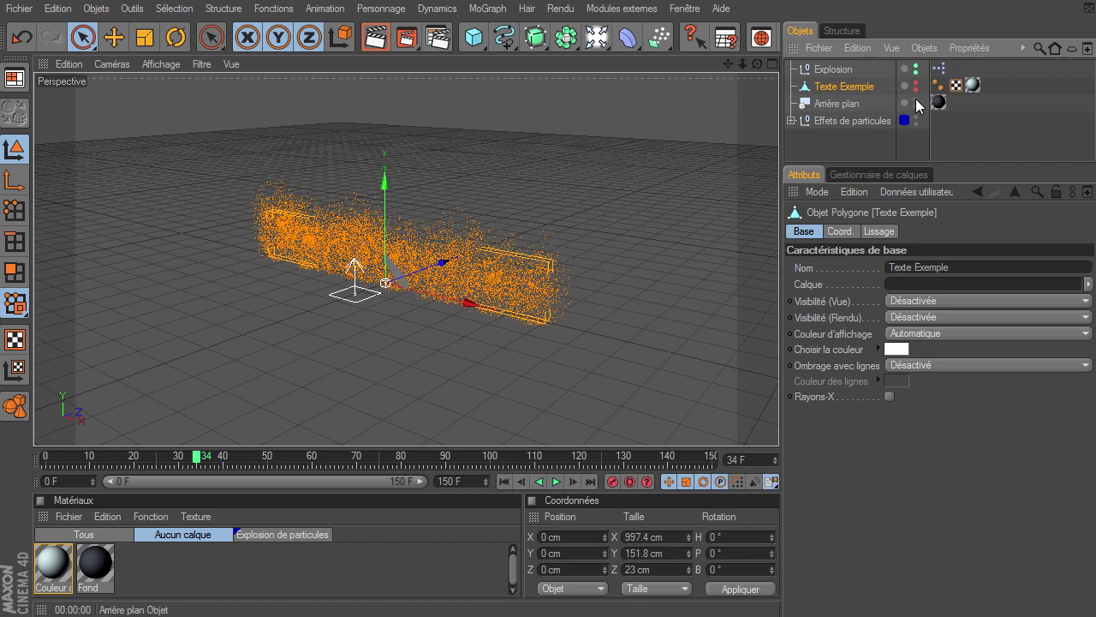
click(505, 481)
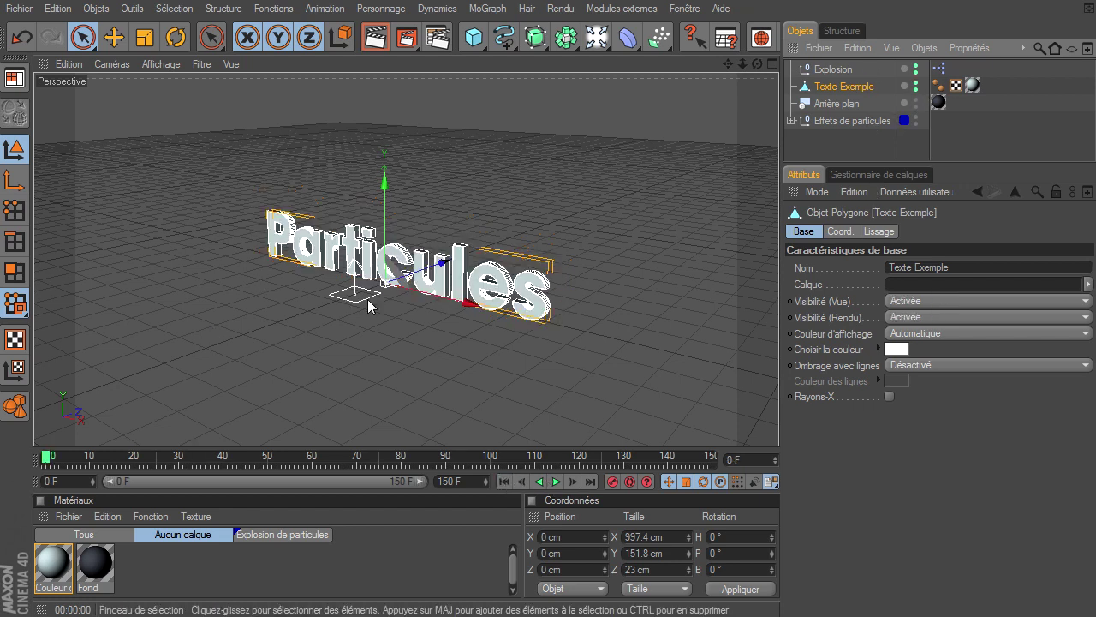
click(940, 69)
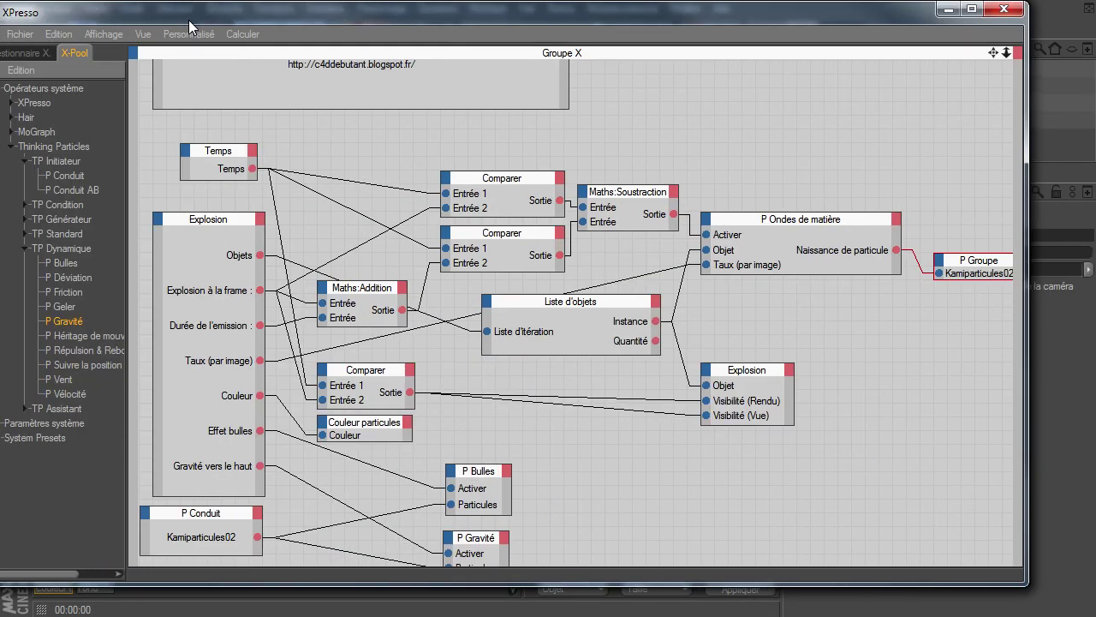
- Maximise the XPresso editor to review the graph, select the Liste d'objets node, then close it
drag(188, 20, 212, 33)
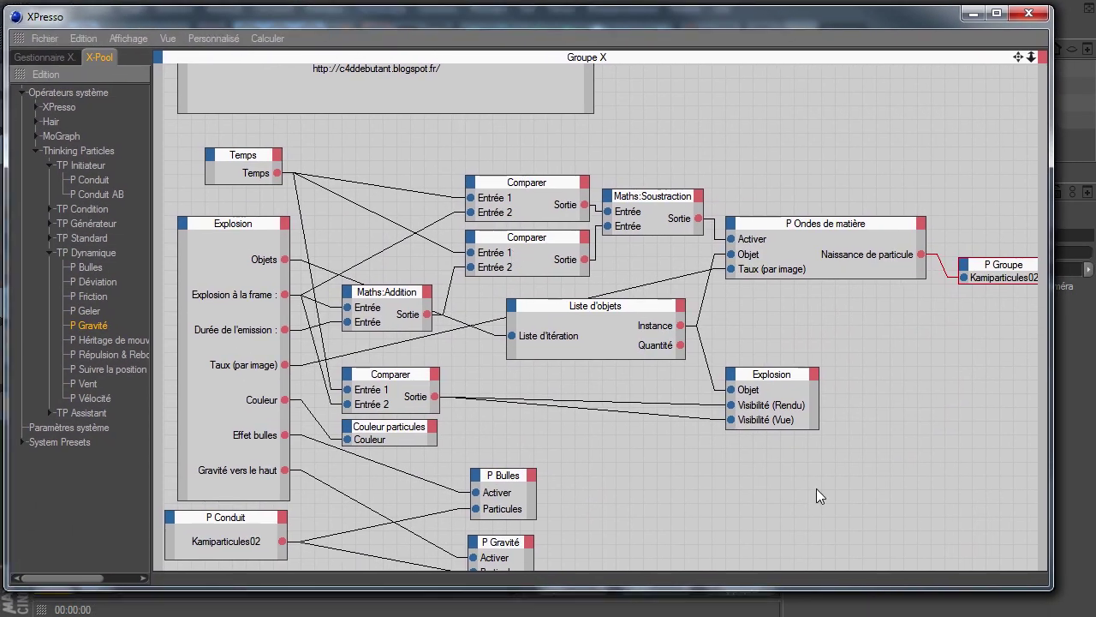
drag(1050, 597, 1081, 615)
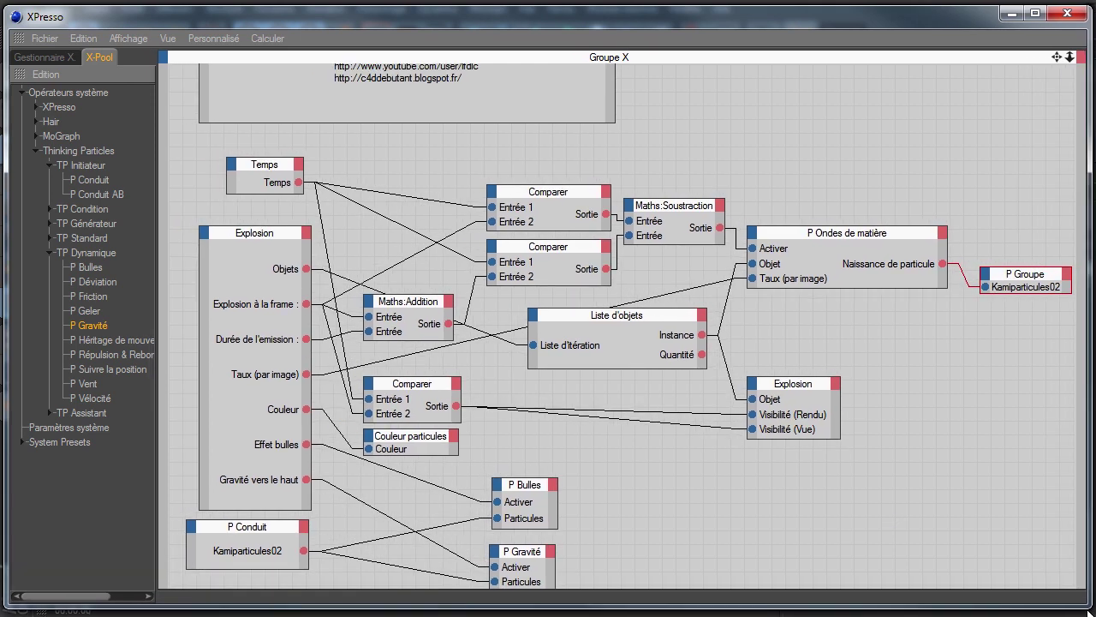
scroll(814, 423, down, 3)
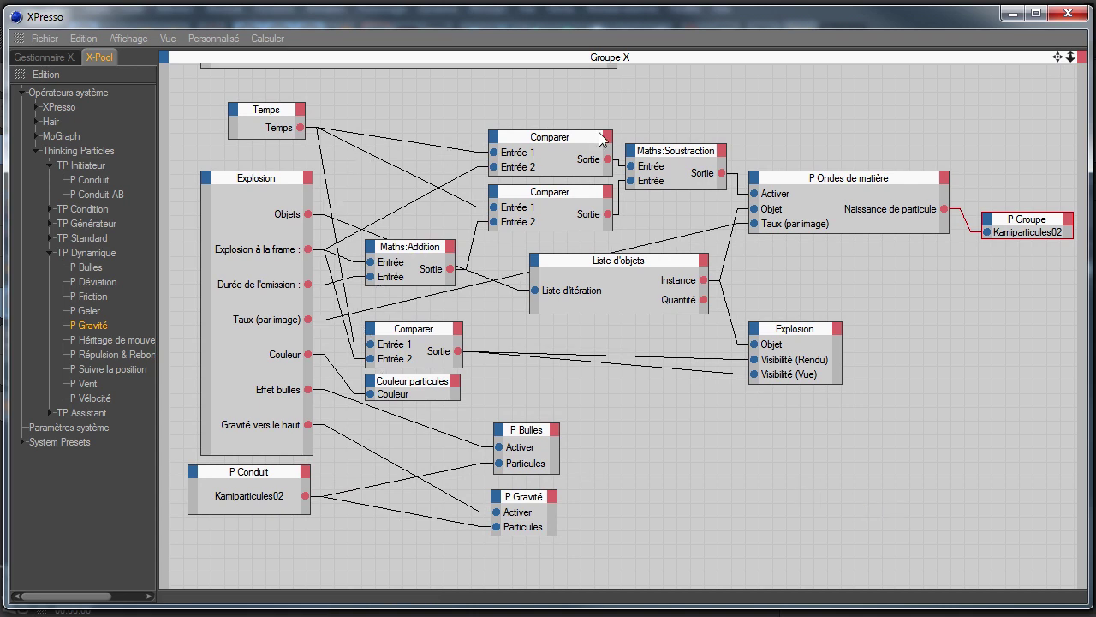
click(622, 291)
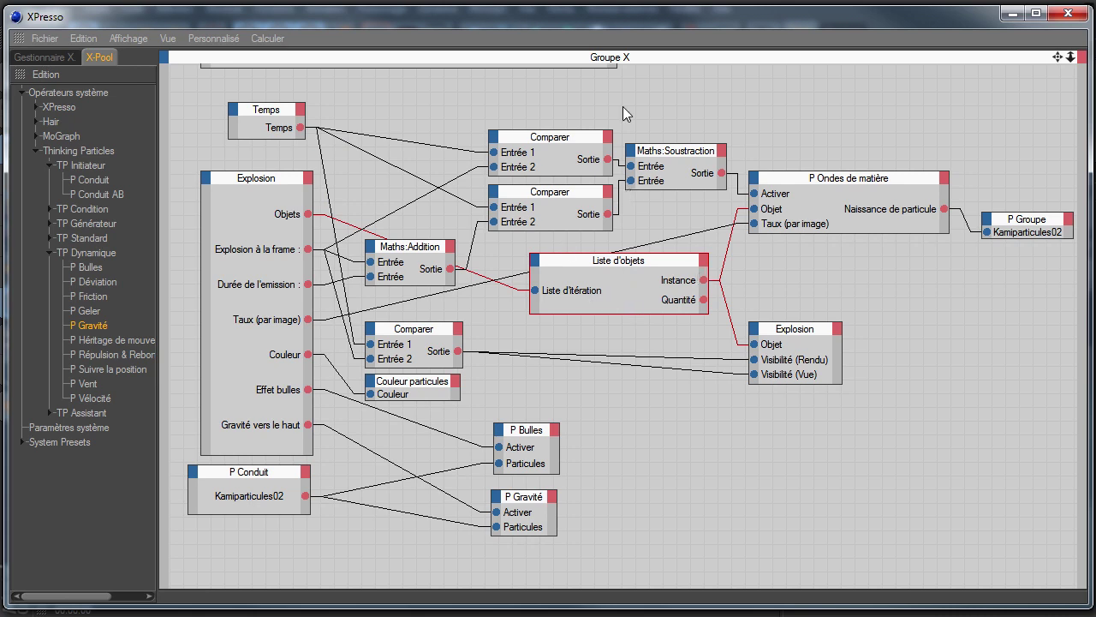
double_click(613, 24)
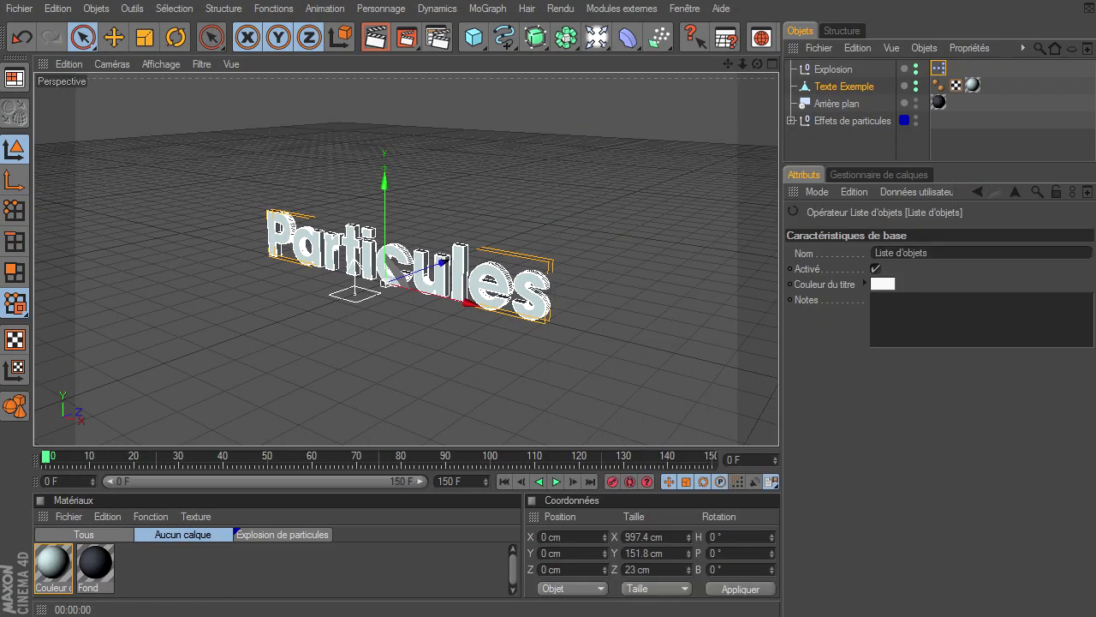
- Select Explosion and expand then collapse its Objets list, confirming only Texte Exemple is listed
click(851, 72)
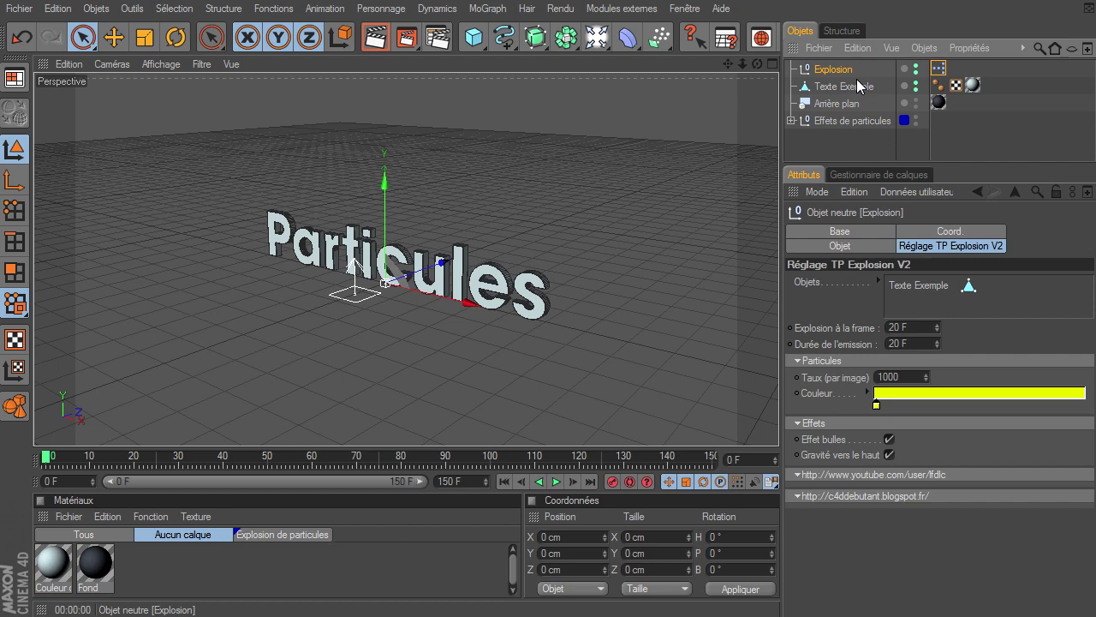
click(878, 282)
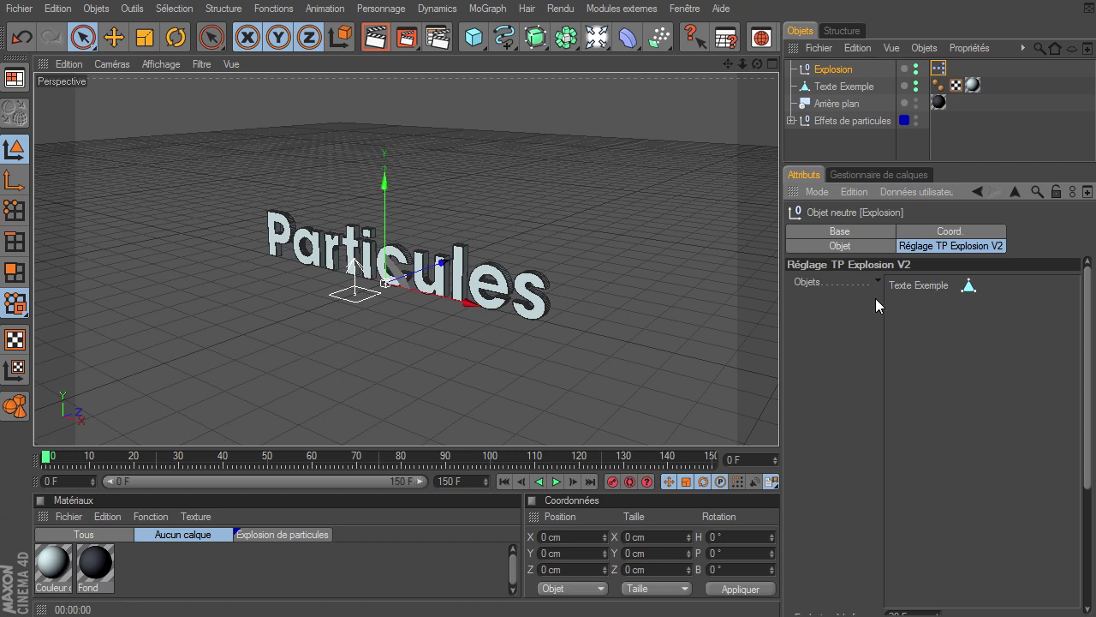
click(878, 282)
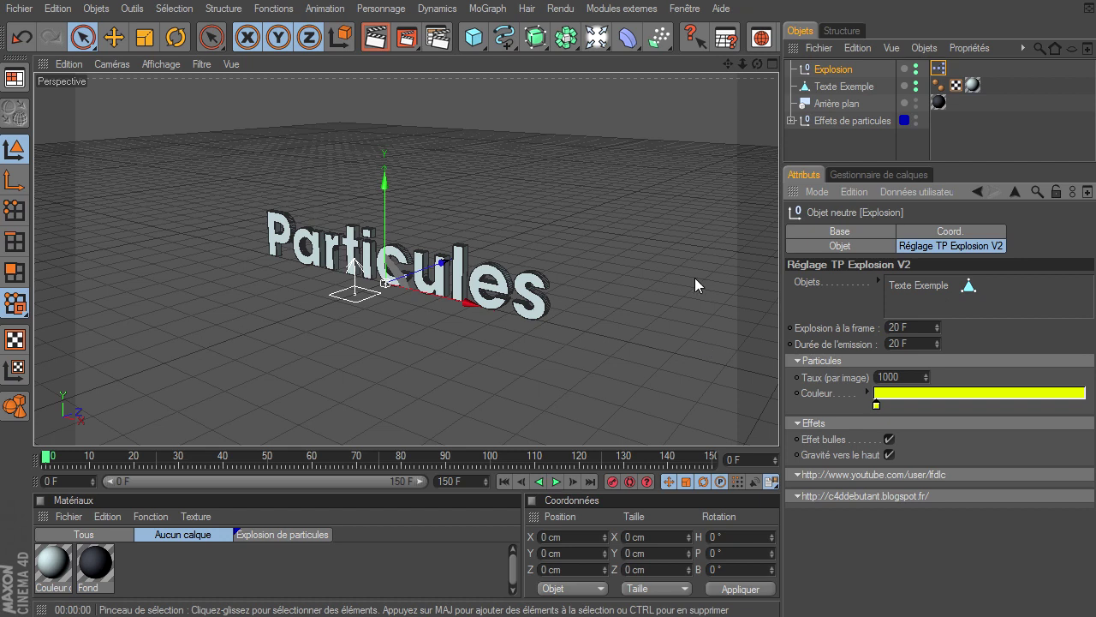
- Add a sphere and move it to the left of the Particules text
drag(473, 37, 615, 51)
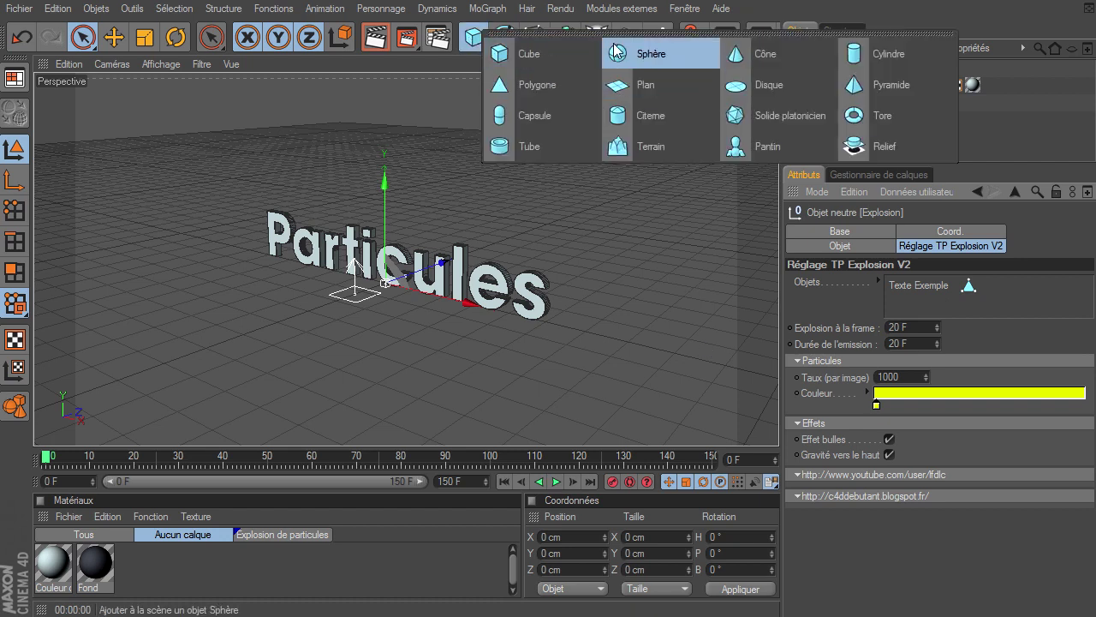
click(615, 53)
drag(442, 269, 445, 293)
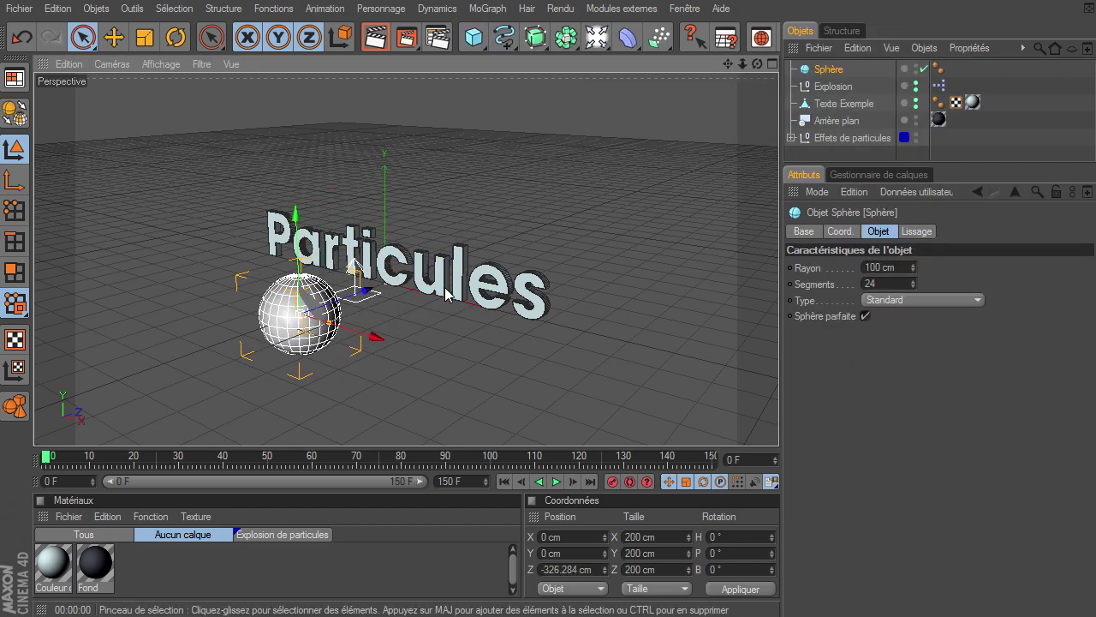
drag(348, 342, 231, 309)
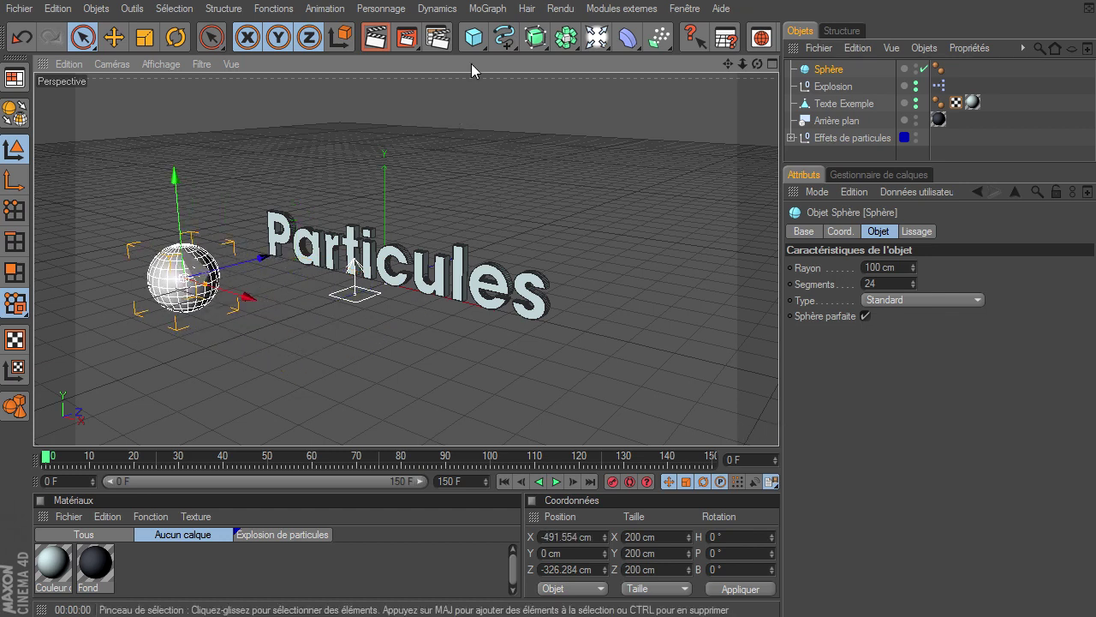
- Add a cube, flatten it, and place it to the right of the text
drag(480, 43, 526, 80)
click(525, 49)
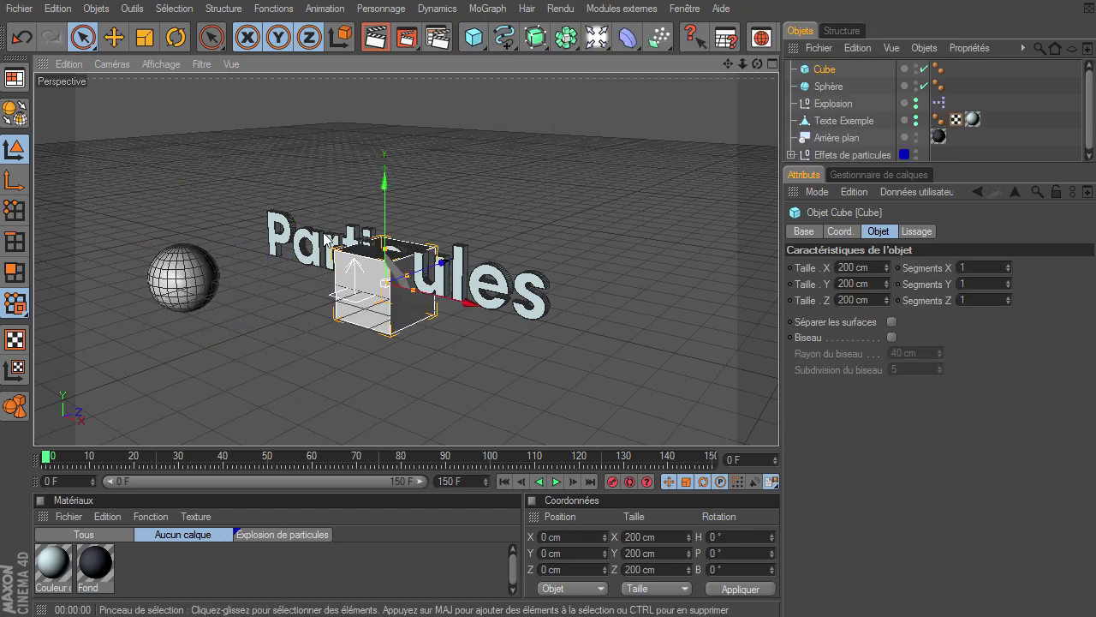
mouse_move(444, 281)
mouse_down()
mouse_move(531, 208)
mouse_move(778, 424)
mouse_up()
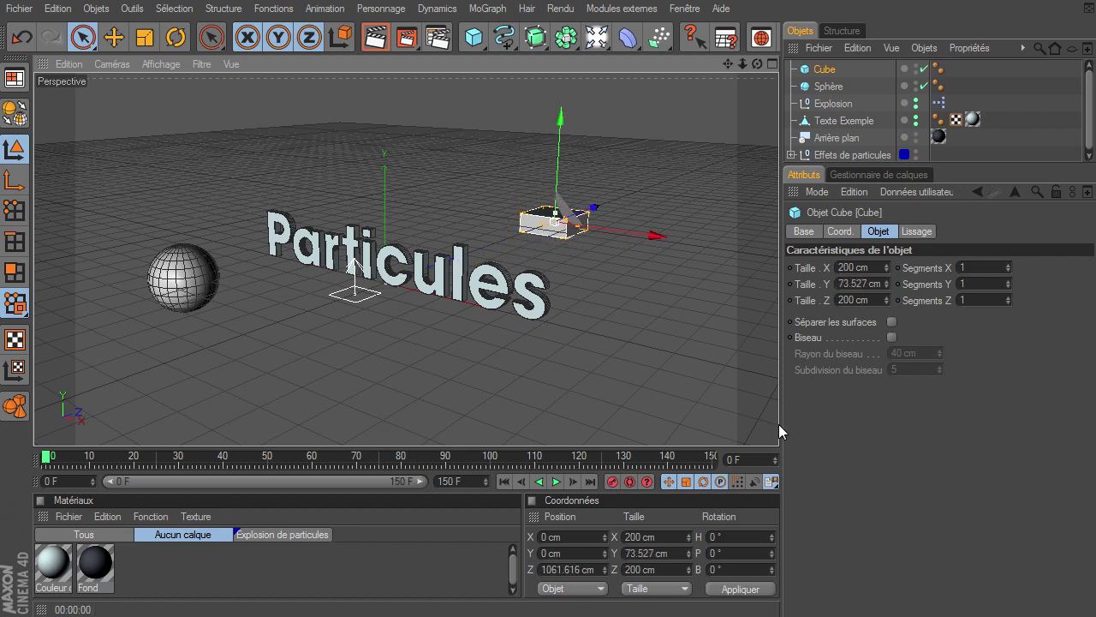
mouse_move(603, 223)
mouse_down()
mouse_move(770, 432)
mouse_move(778, 424)
mouse_up()
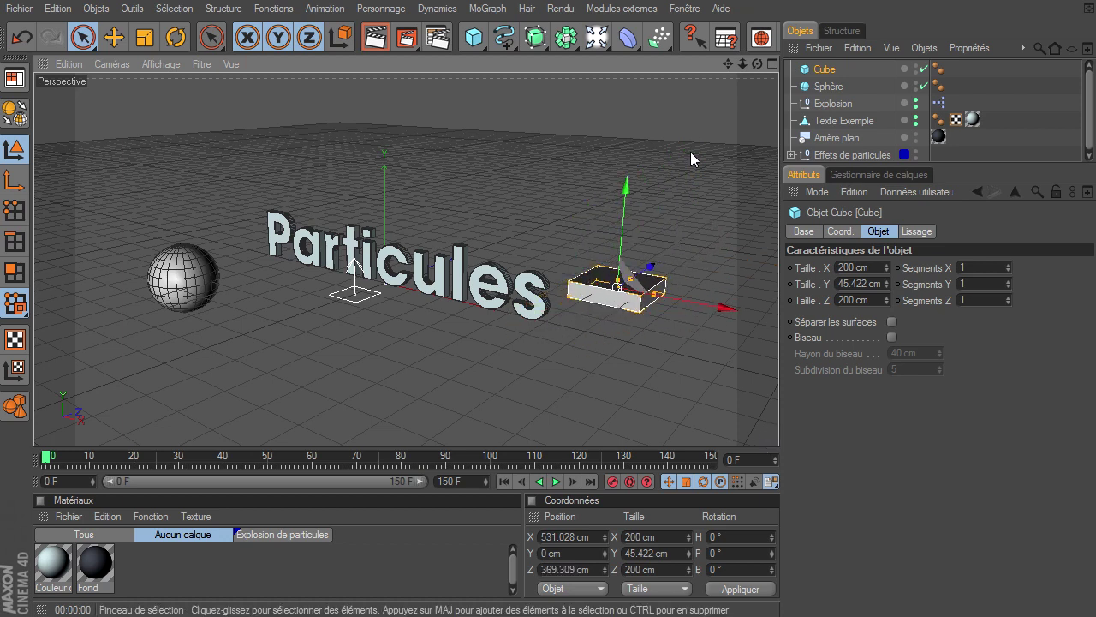
- Add a torus and bring it forward in front of the text
drag(473, 37, 871, 122)
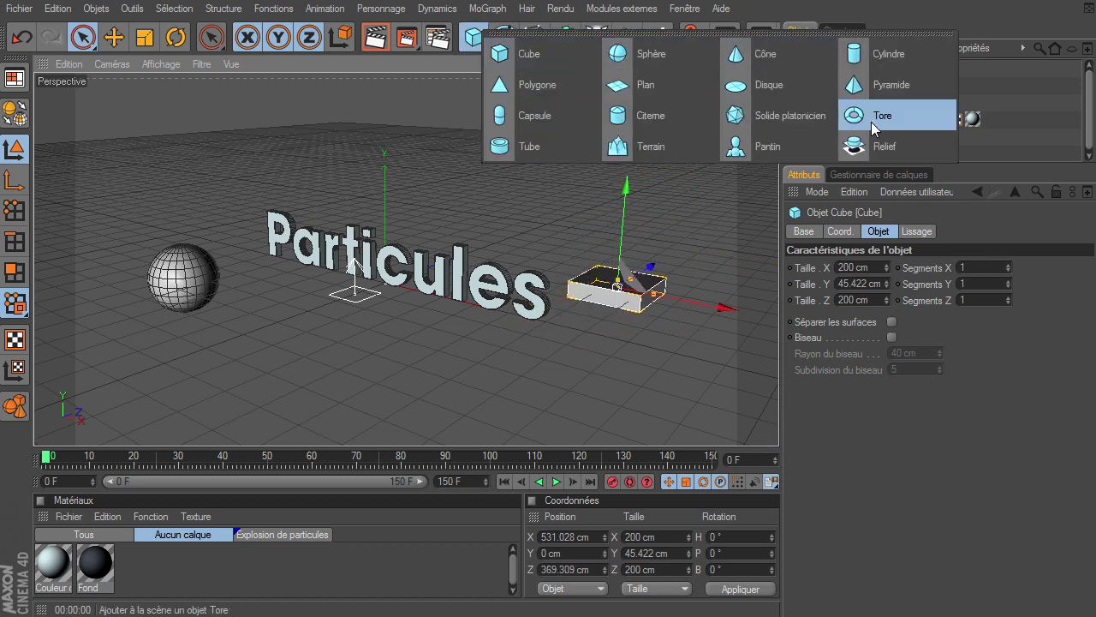
drag(440, 267, 365, 345)
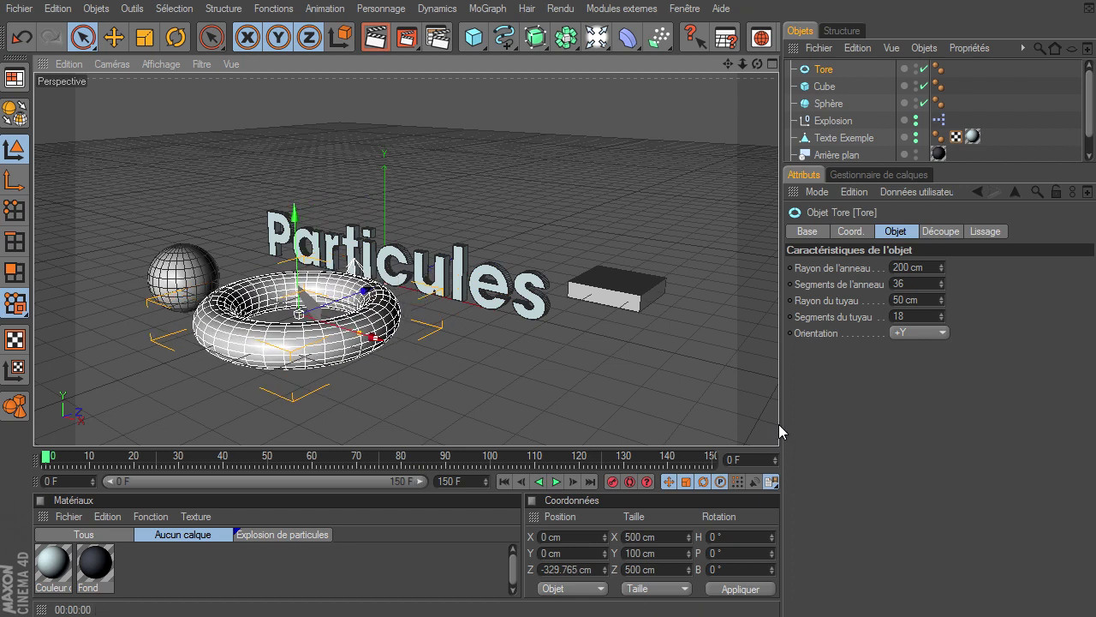
mouse_move(300, 312)
mouse_down()
mouse_move(396, 299)
mouse_move(778, 425)
mouse_up()
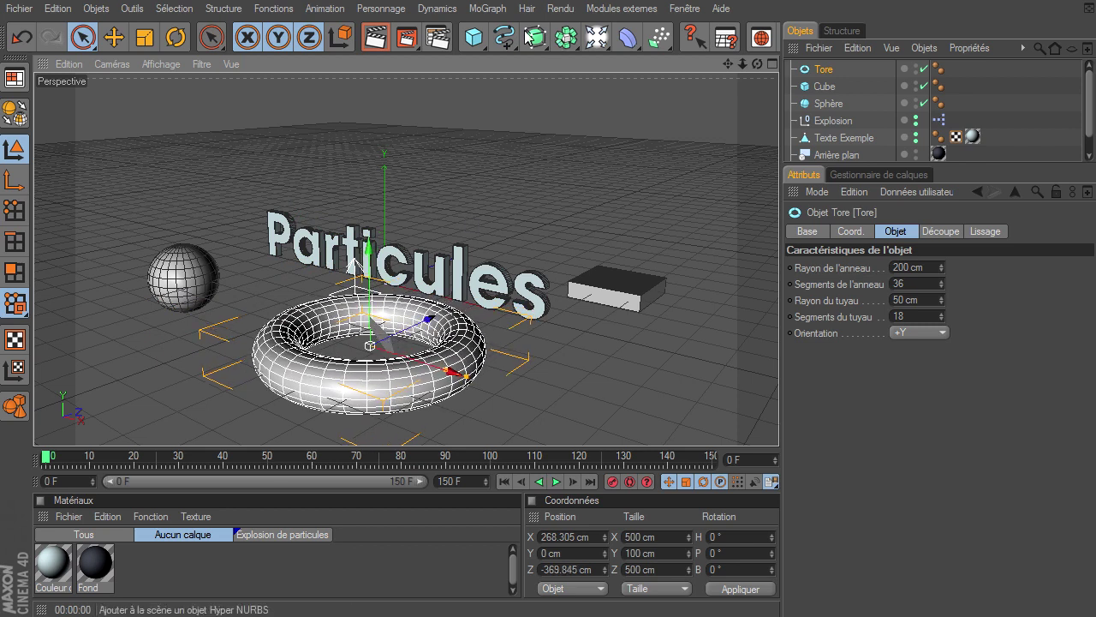
- Add a Pantin mannequin from the primitives palette and move it behind the text
click(476, 42)
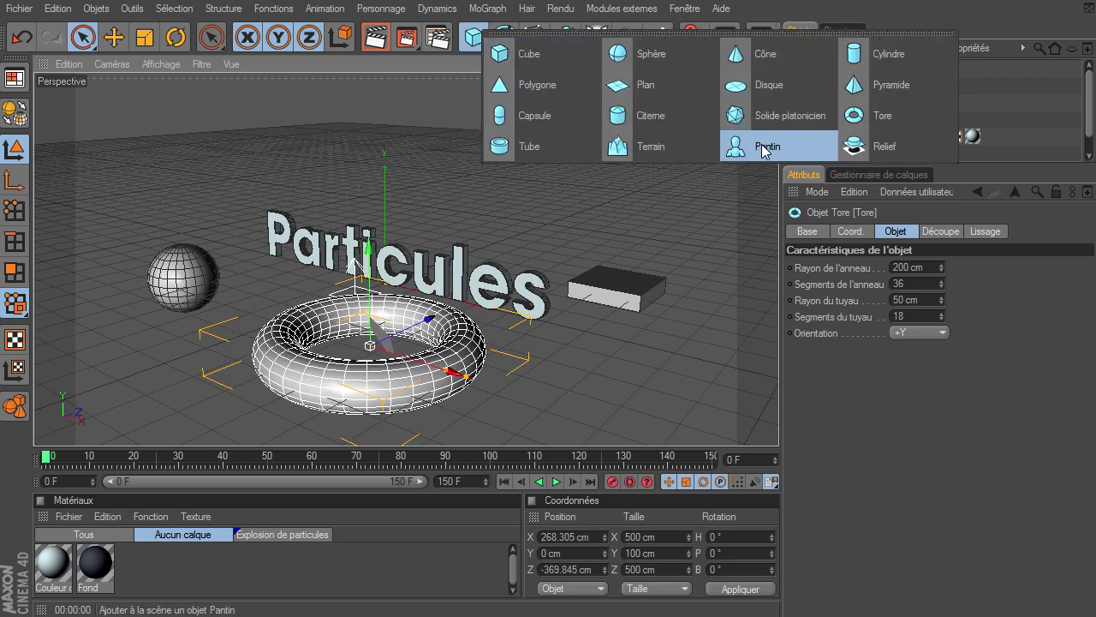
click(762, 144)
mouse_move(400, 274)
mouse_down()
mouse_move(646, 237)
mouse_move(601, 192)
mouse_up()
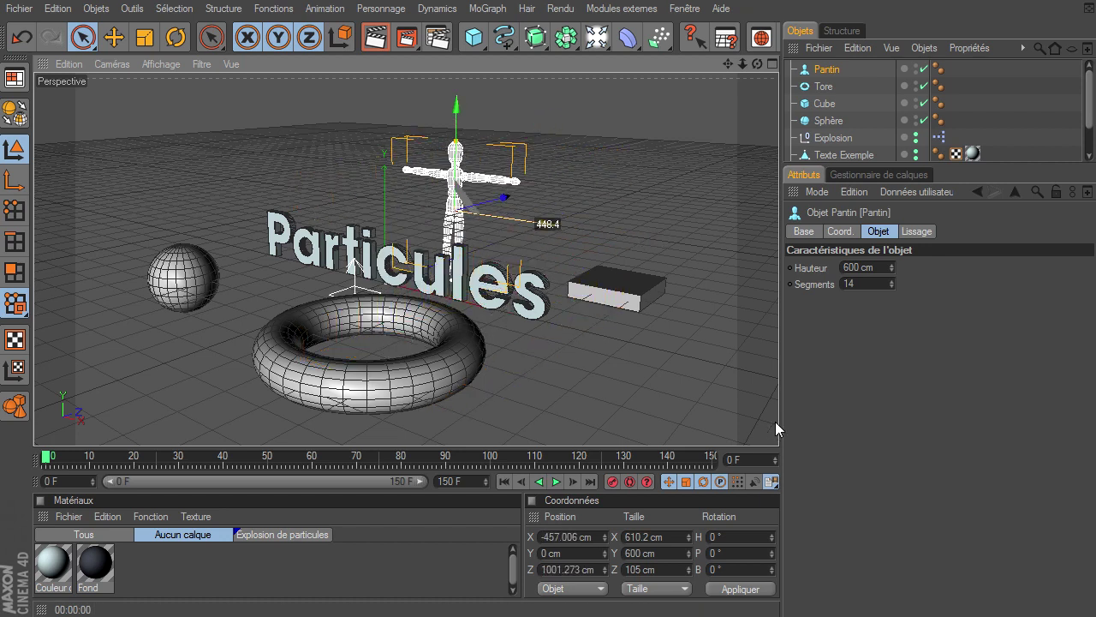
- Hide the viewport grid, zoom out, and make the sphere, cube, torus and mannequin editable
click(199, 65)
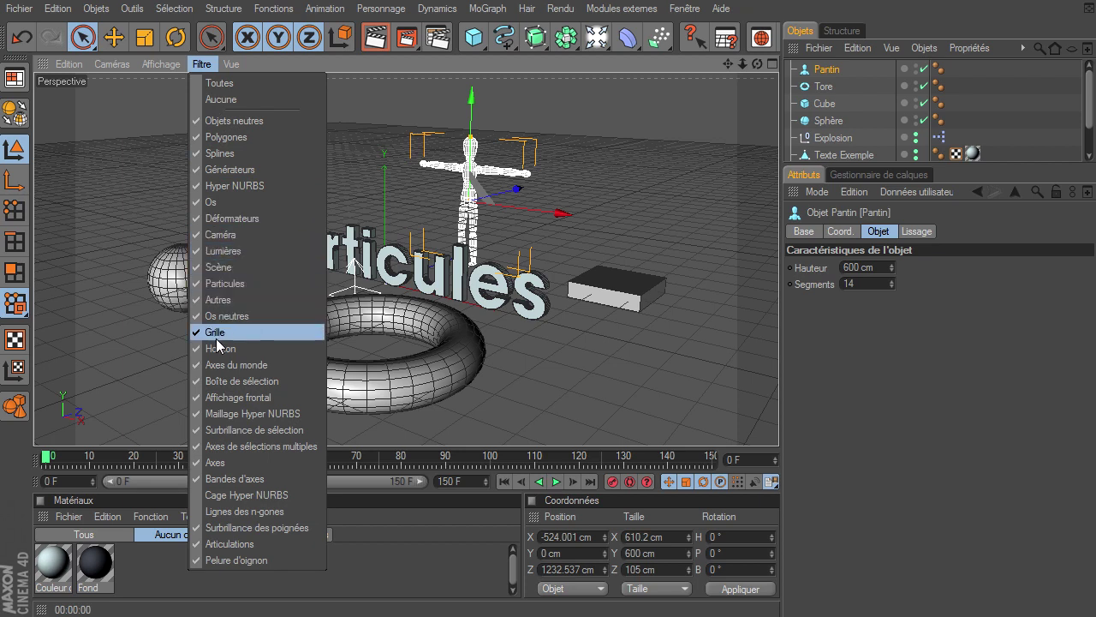
click(220, 333)
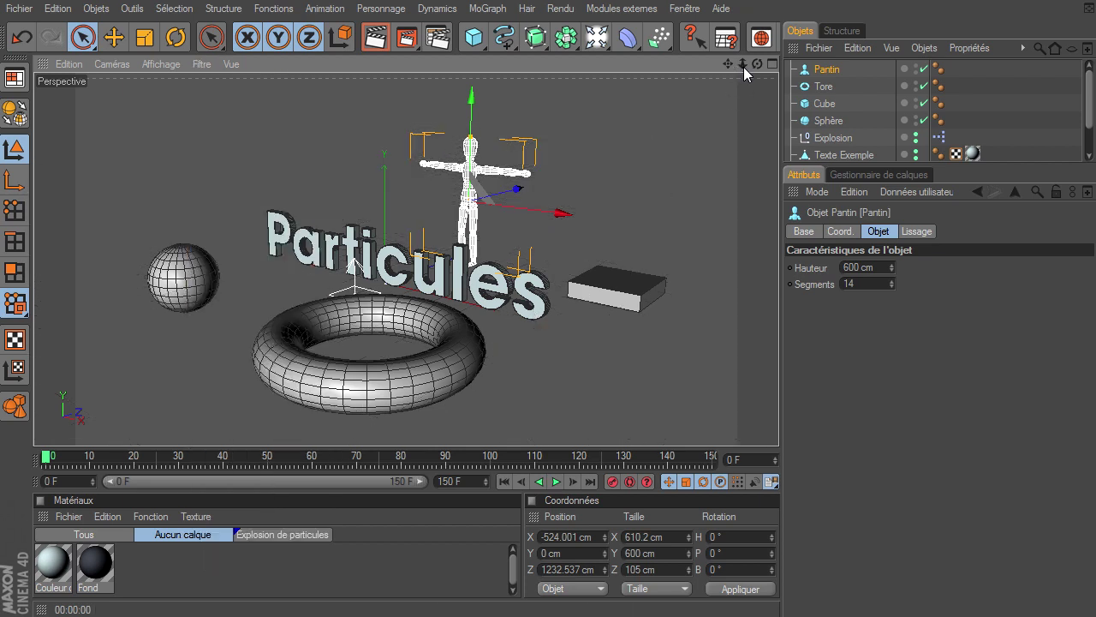
drag(743, 67, 778, 424)
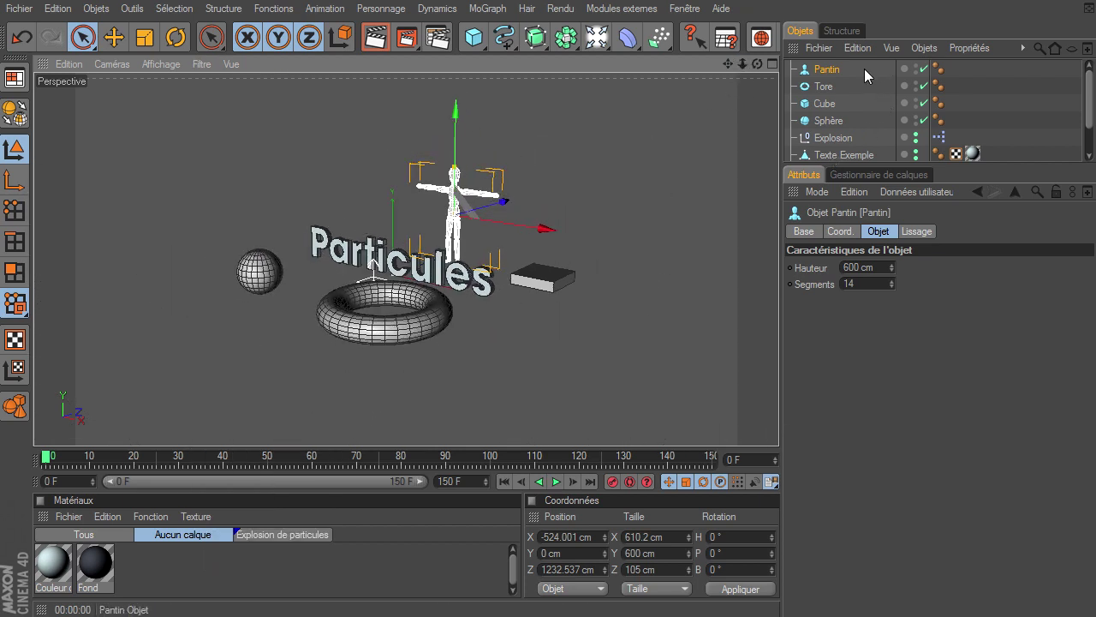
click(824, 121)
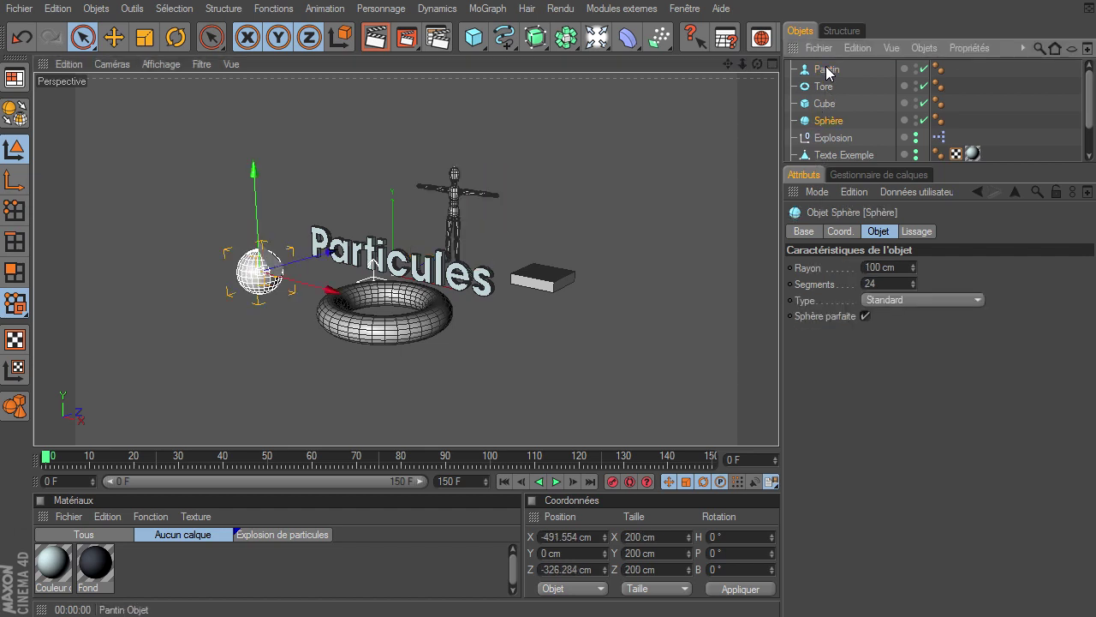
shift+click(826, 69)
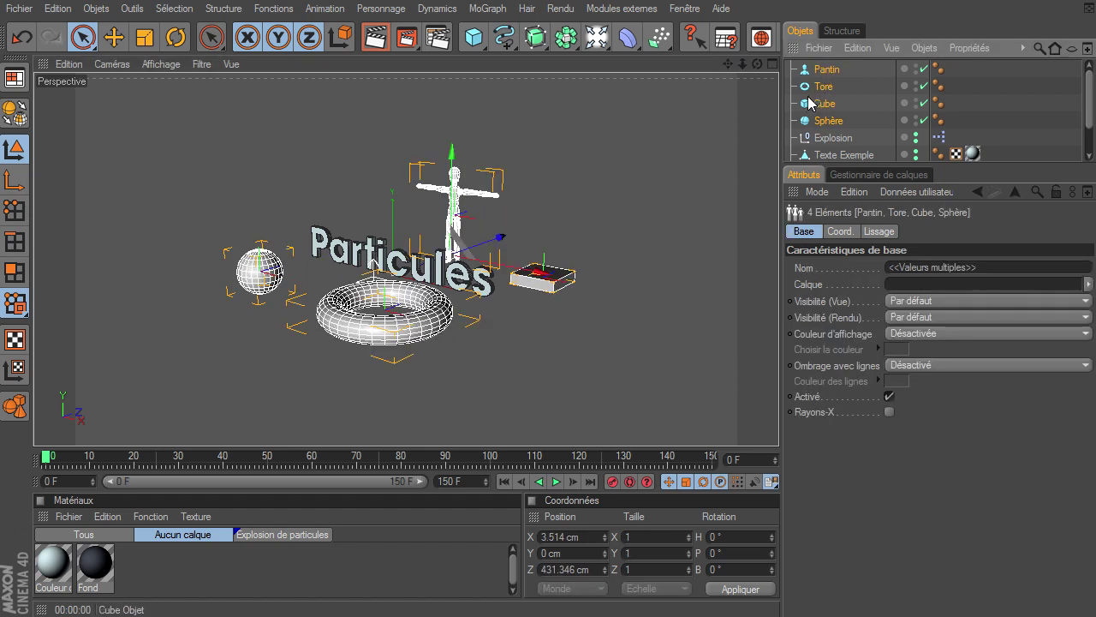
click(15, 111)
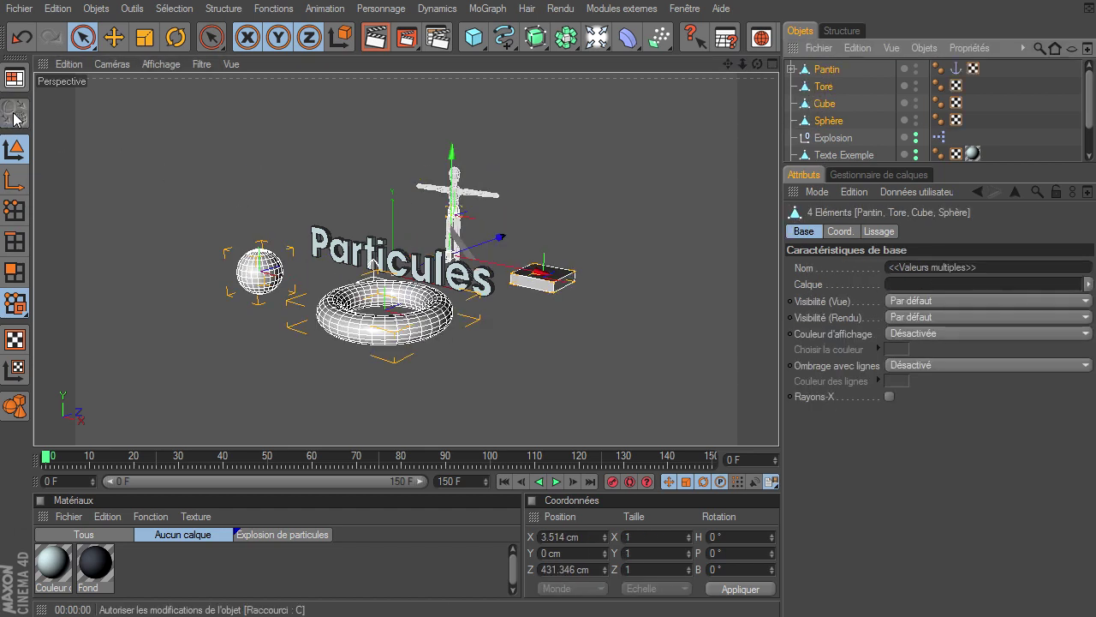
- Merge all the mannequin's parts into one polygon object, Pantin.1, with Connecter+Supprimer
click(790, 70)
click(791, 70)
click(790, 70)
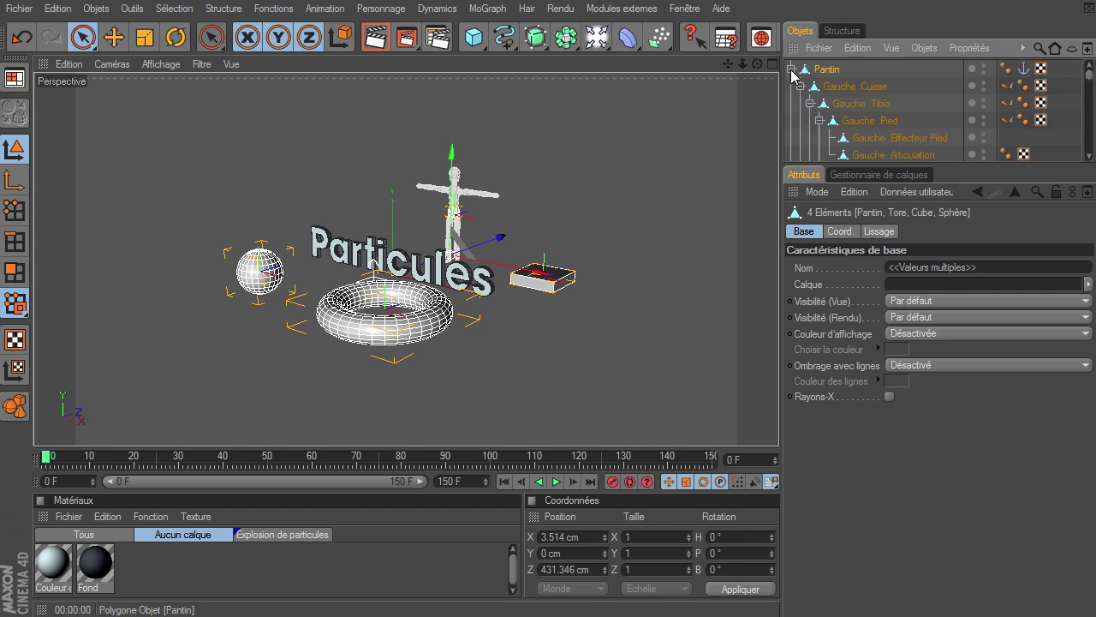
click(818, 78)
scroll(840, 150, down, 2)
scroll(843, 145, down, 3)
scroll(848, 141, up, 3)
shift+click(851, 137)
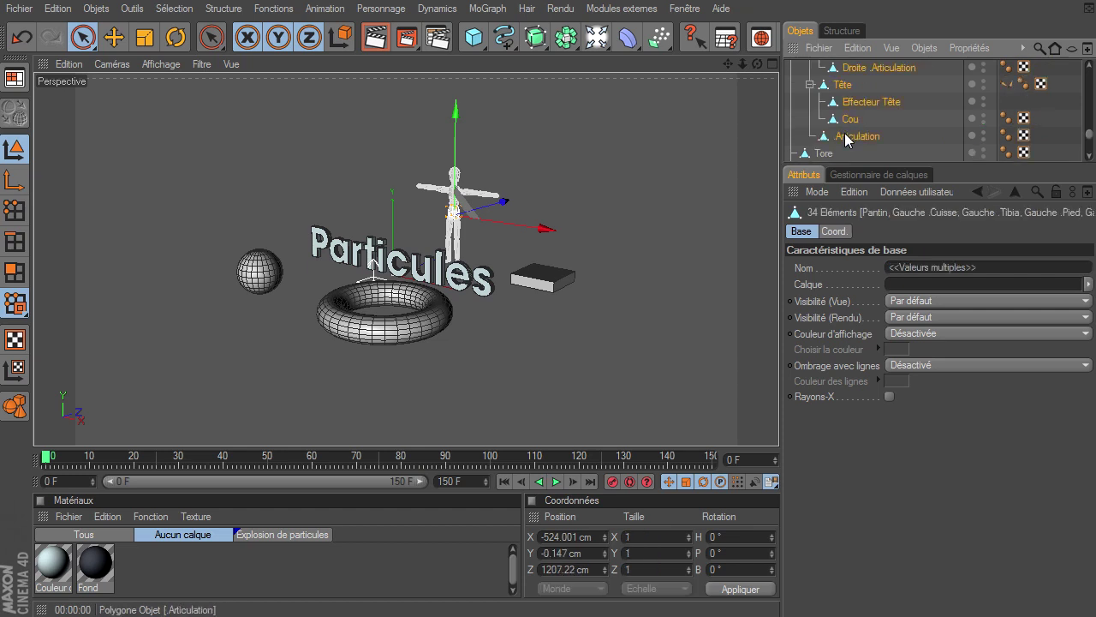
right_click(842, 82)
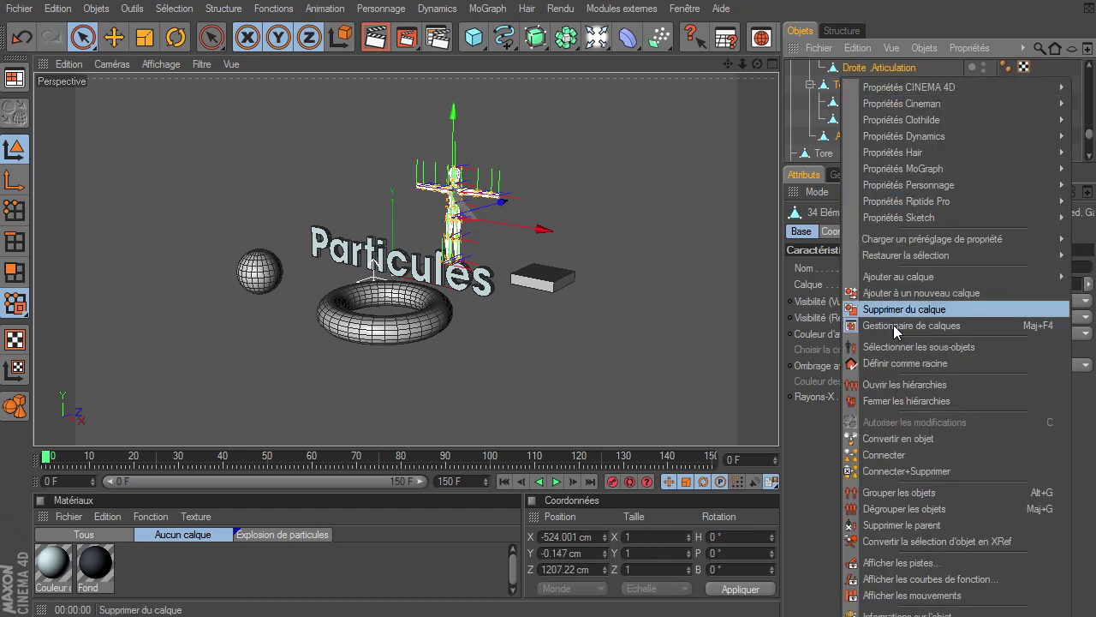
click(923, 471)
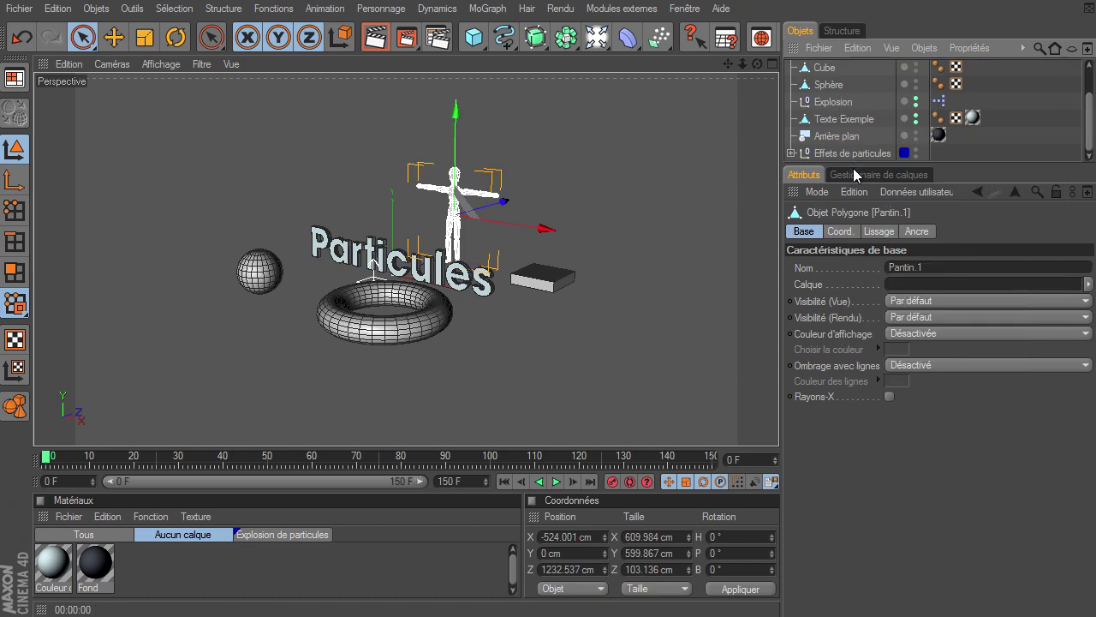
- Enlarge the object list, check the torus, cube and sphere, and select Explosion
drag(854, 175, 852, 209)
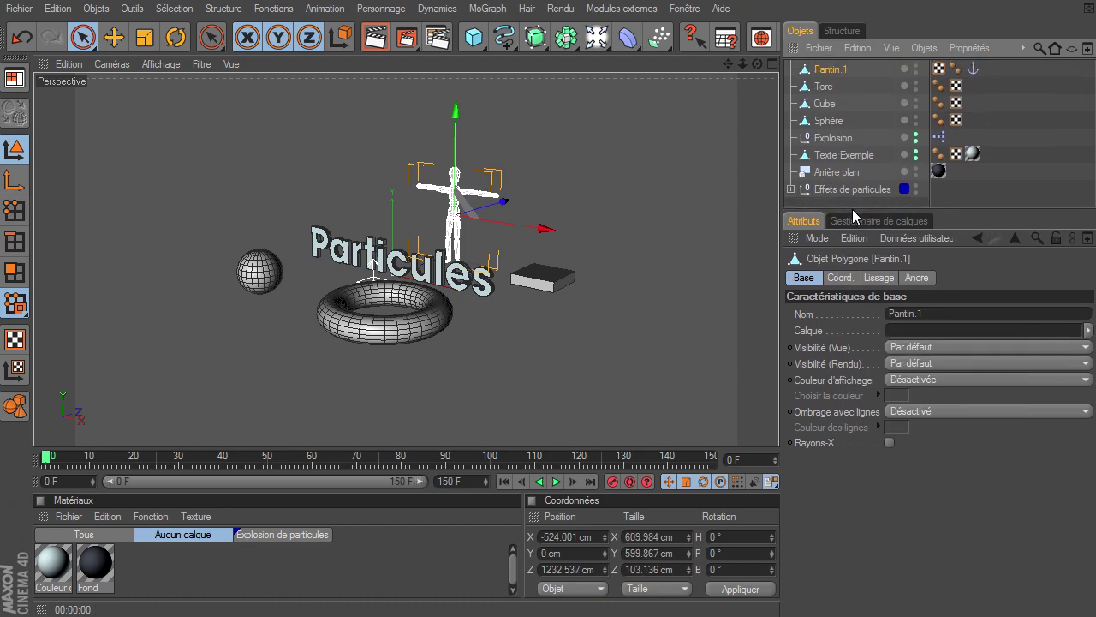
click(818, 88)
click(821, 105)
click(824, 122)
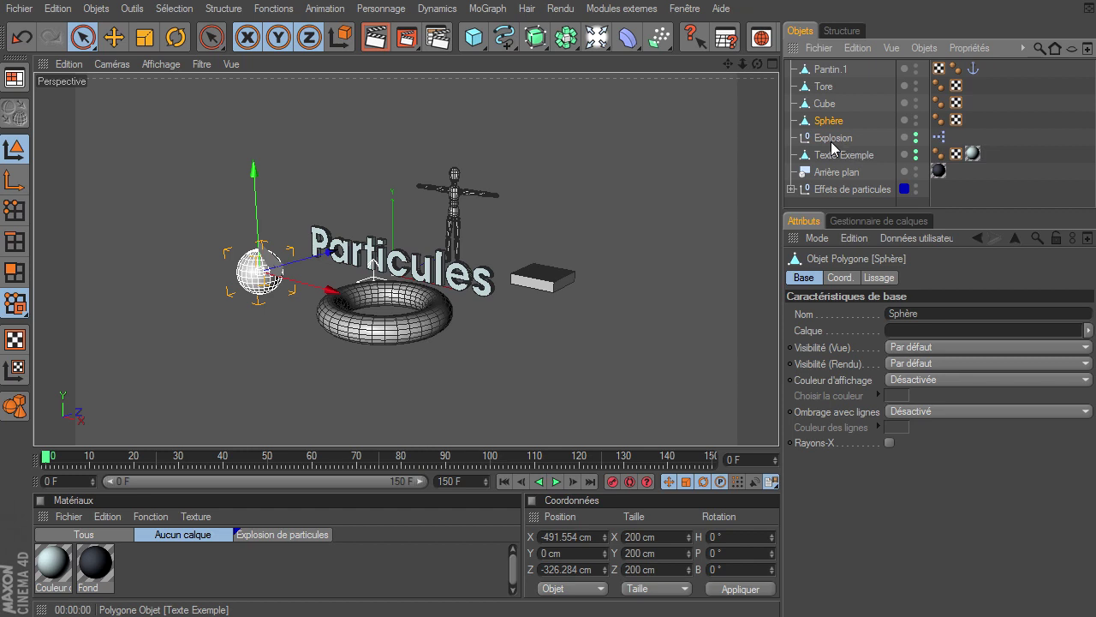
click(831, 139)
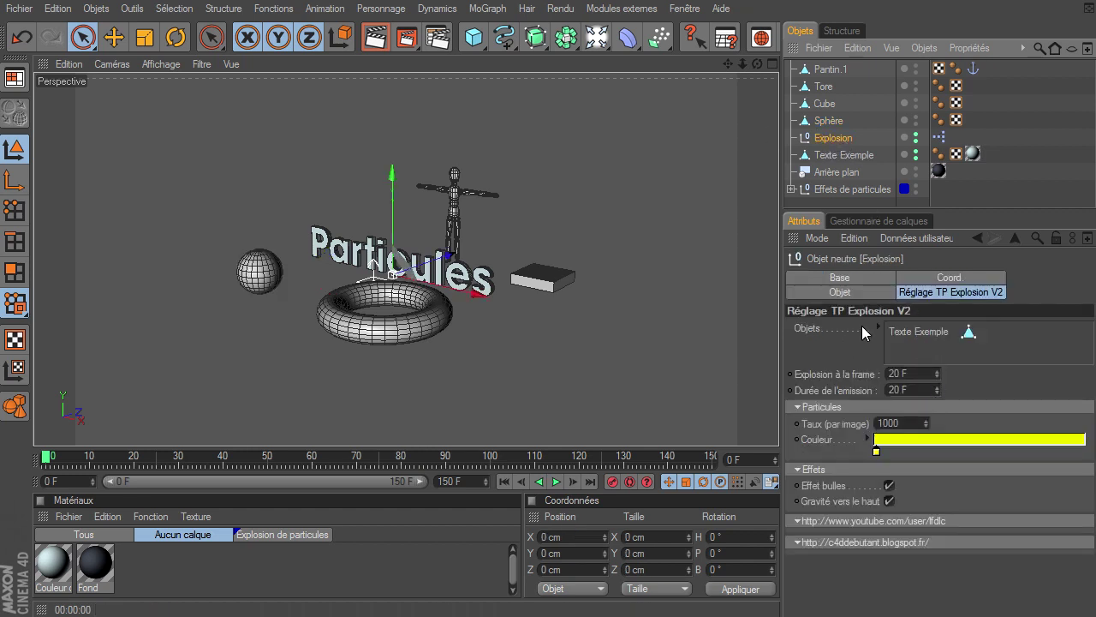
- Drag Sphère, Cube, Tore and Pantin.1 into Explosion's Objets list and verify the five entries
drag(822, 122, 916, 351)
drag(824, 106, 923, 338)
drag(824, 88, 934, 346)
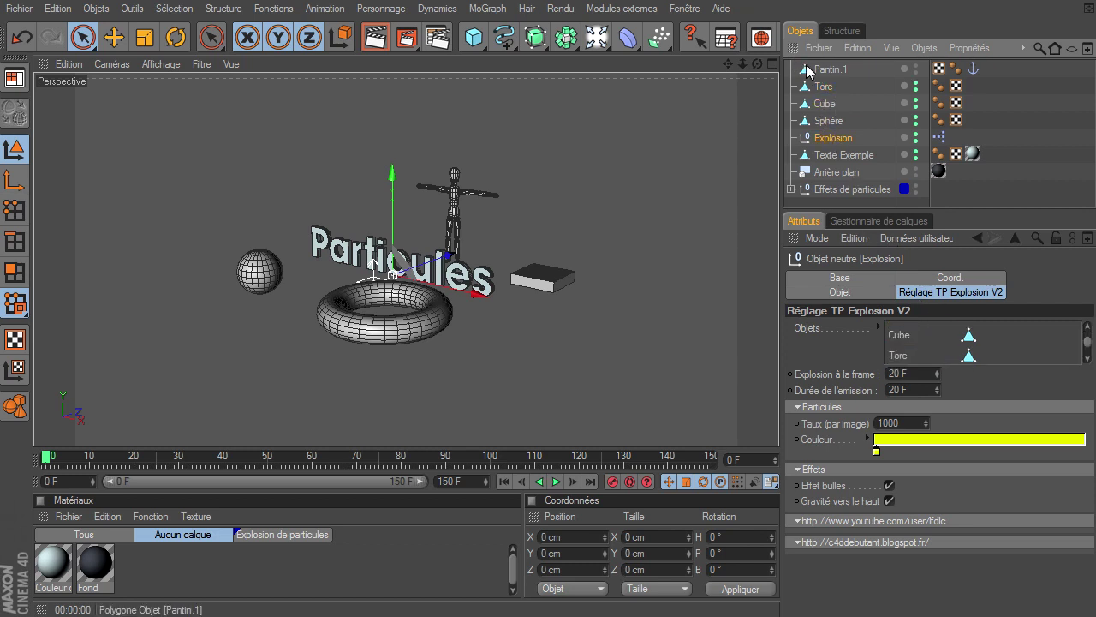
drag(809, 72, 908, 338)
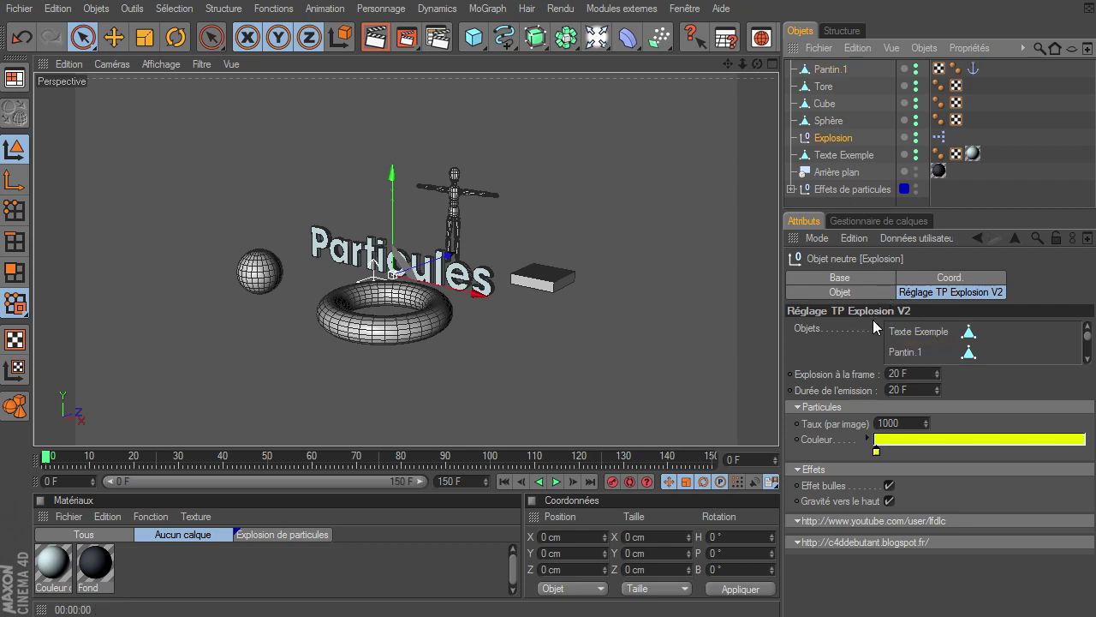
click(874, 326)
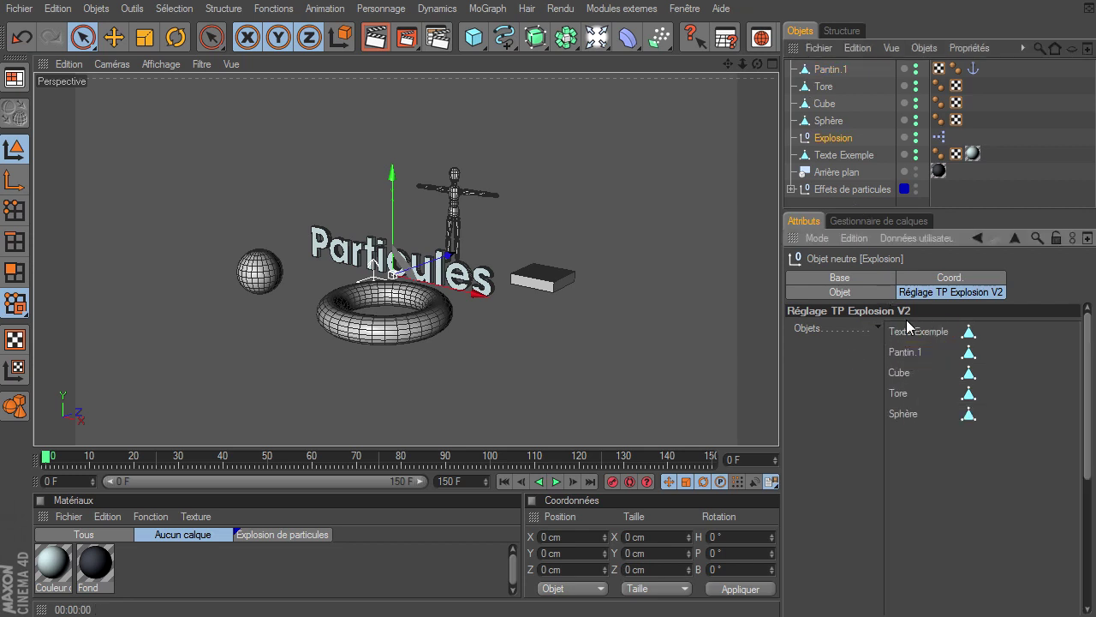
click(876, 325)
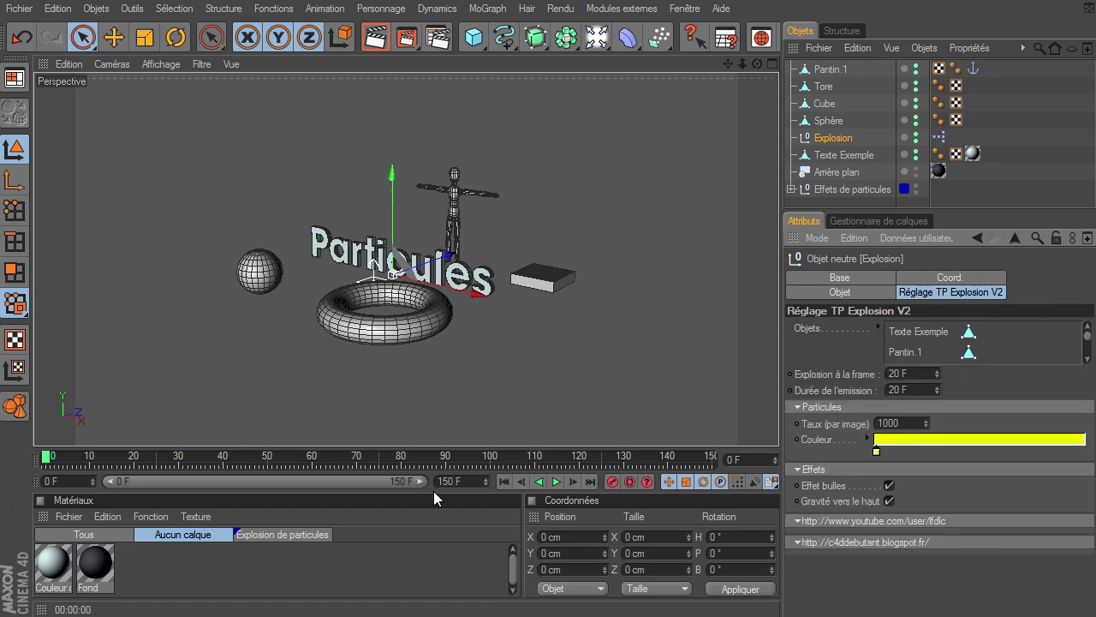
- Preview the explosion, stop at frame 52, and select the Taux (par image) field
click(556, 481)
click(556, 481)
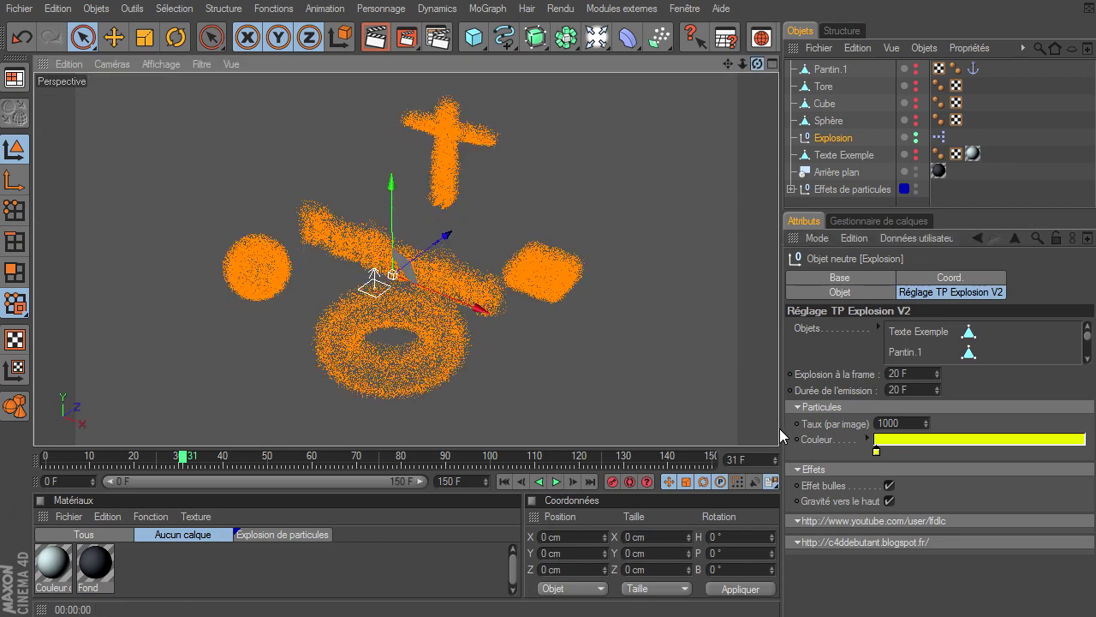
click(556, 482)
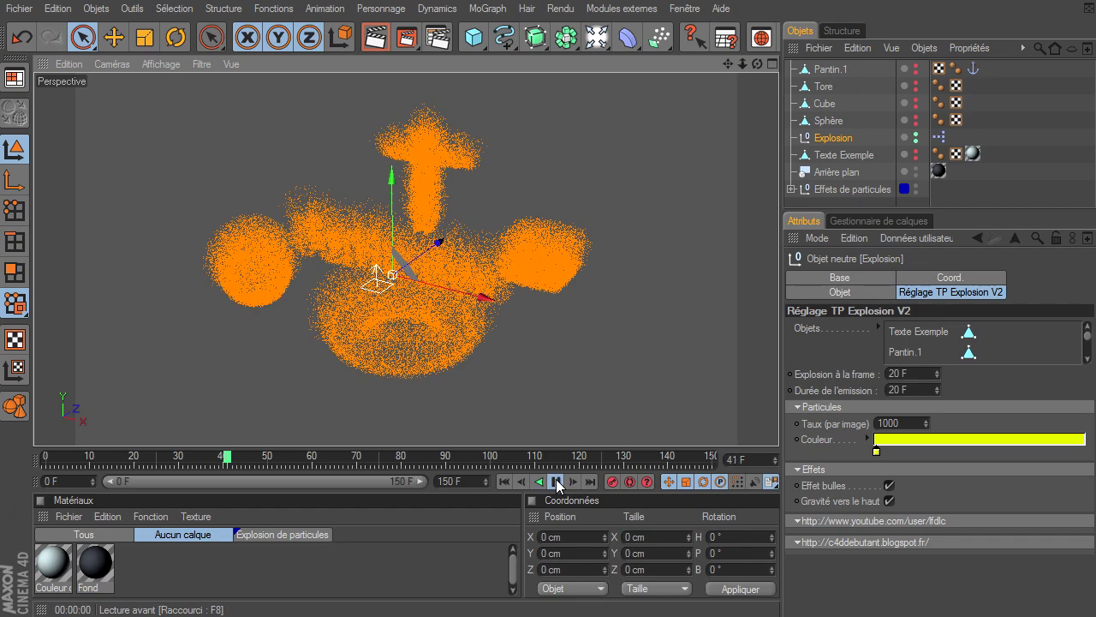
click(557, 481)
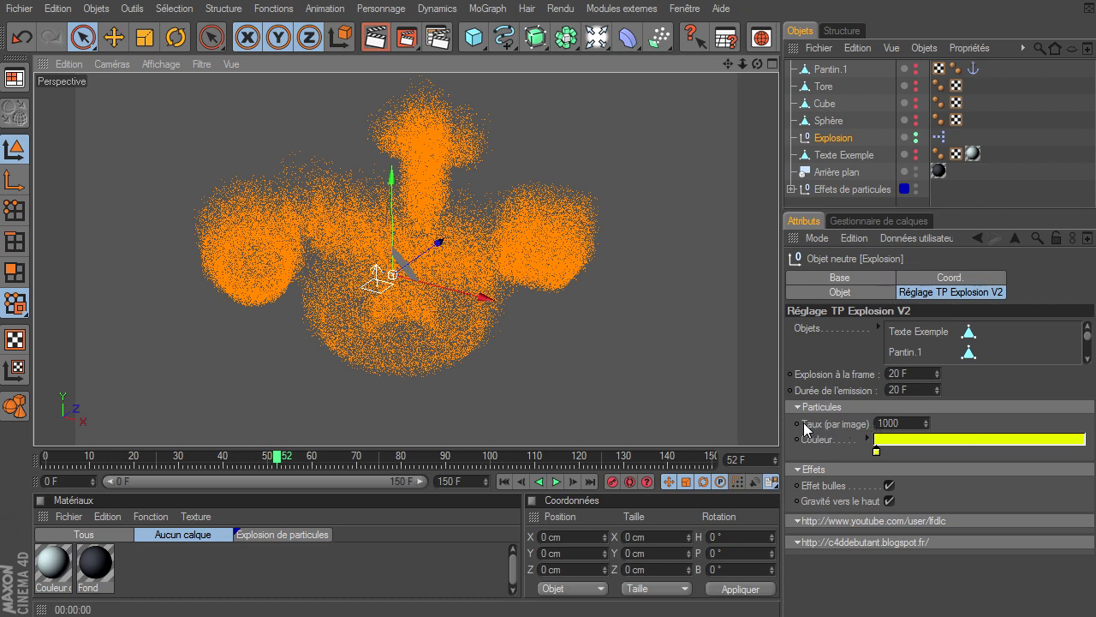
click(908, 425)
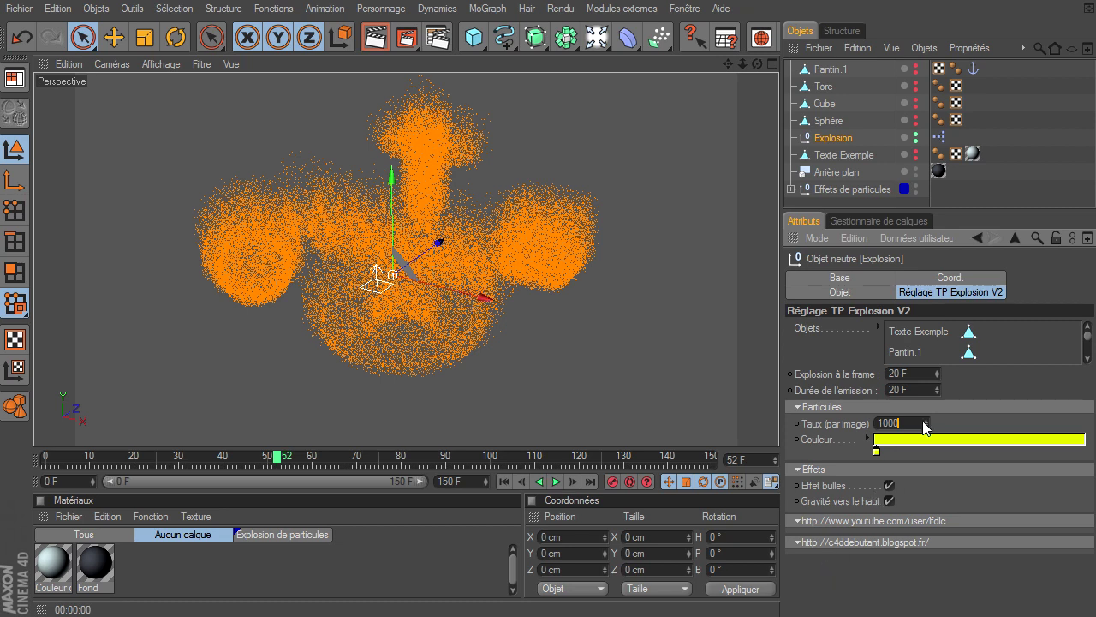
- Set Taux (par image) to 500, replay the explosion, then rewind to frame 0
text(500)
click(505, 482)
click(557, 481)
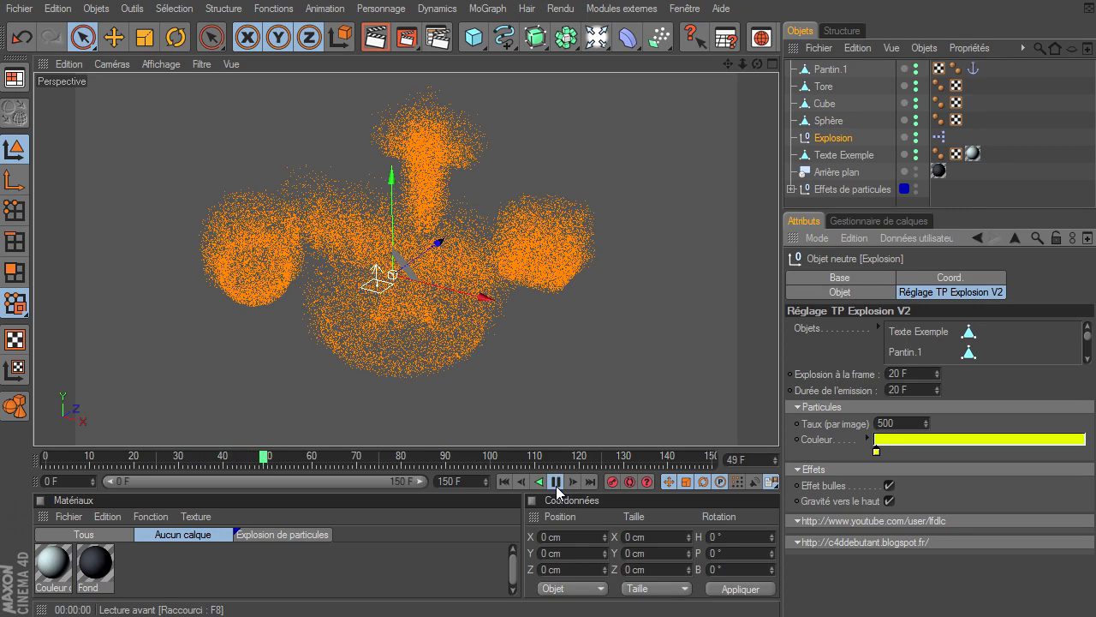
click(556, 486)
click(504, 482)
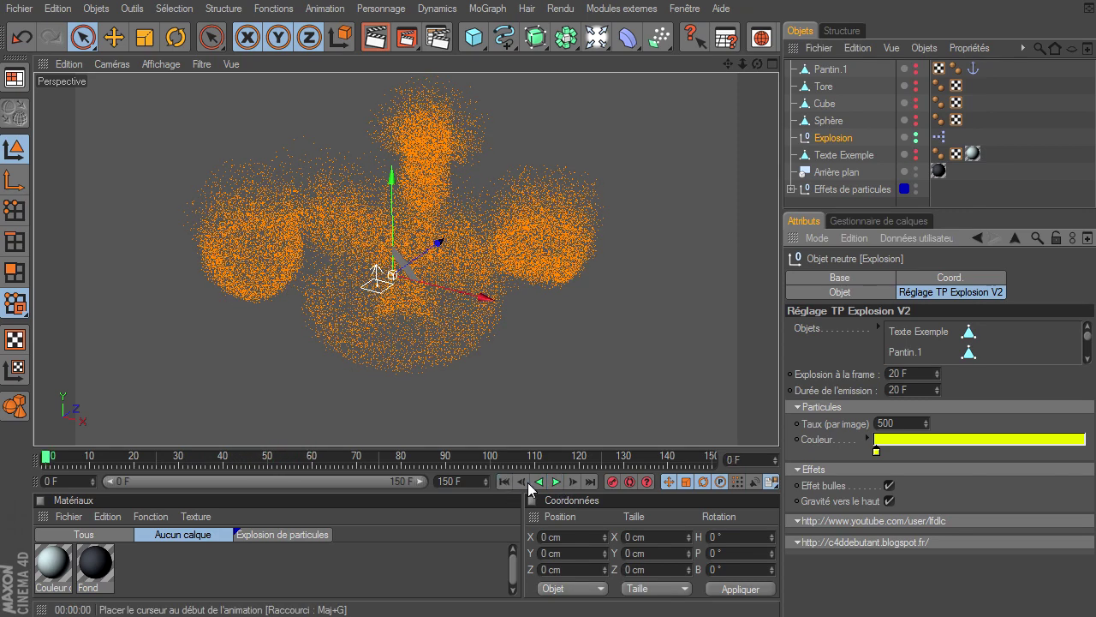
- Test the explosion without Effet bulles and render, then re-enable Effet bulles and Gravité vers le haut
click(889, 485)
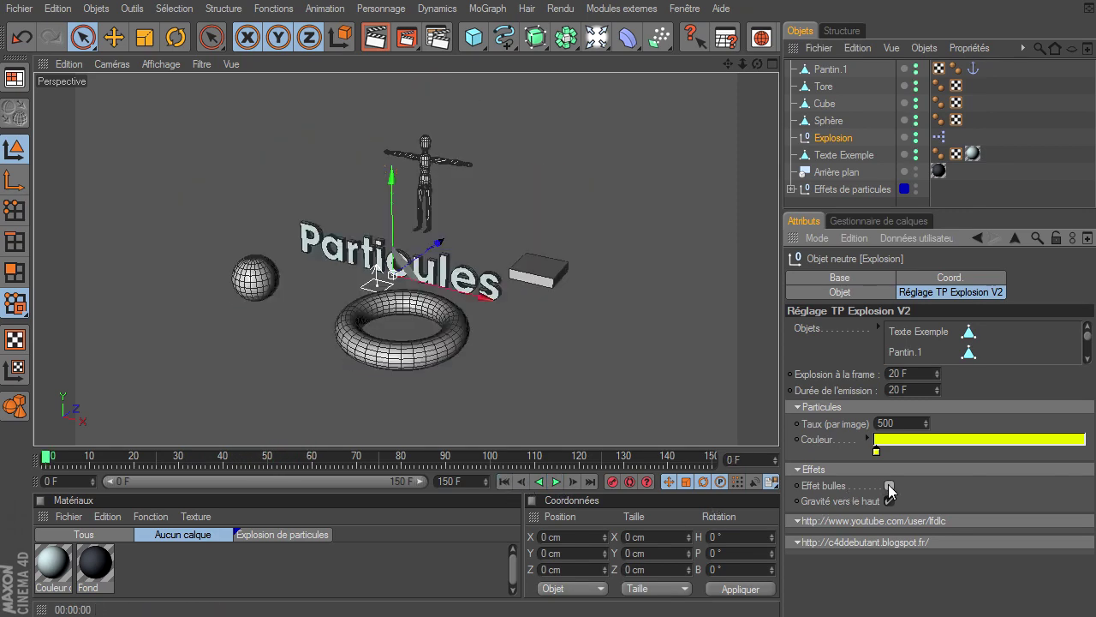
click(555, 482)
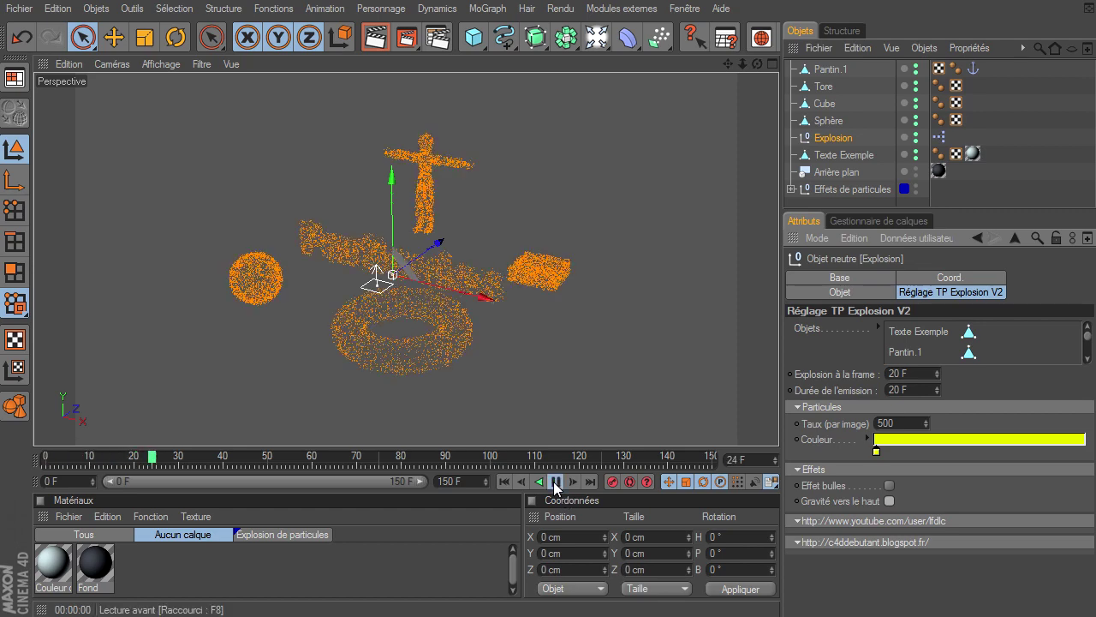
click(555, 482)
click(375, 37)
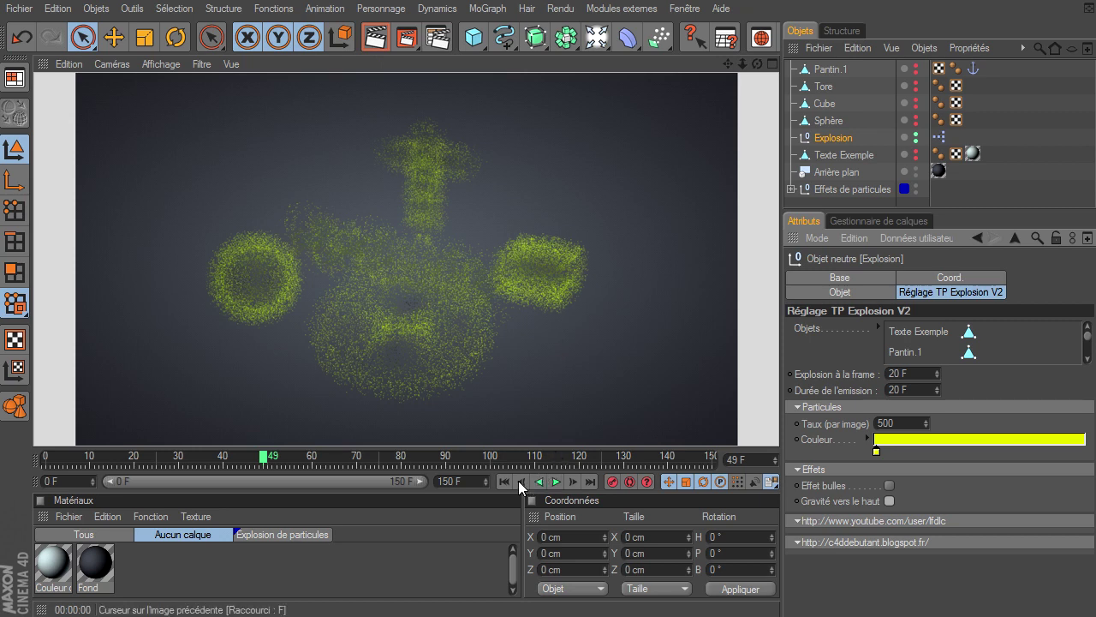
click(505, 481)
click(890, 501)
click(889, 486)
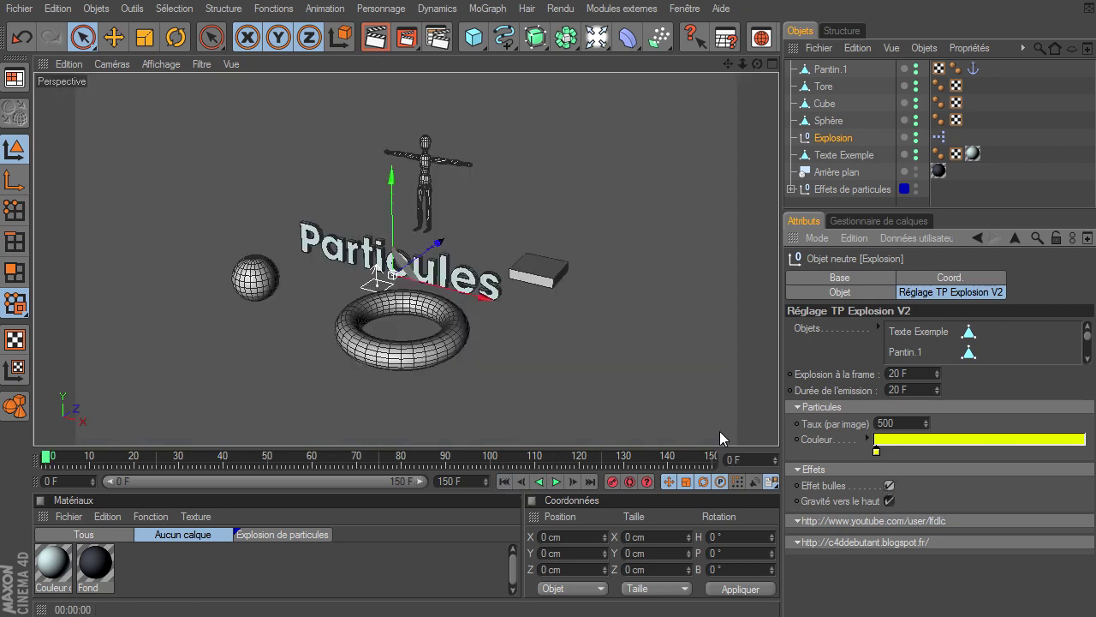
- Select the mannequin, torus, cube, sphere, Texte Exemple and Explosion objects in turn
click(821, 71)
click(816, 90)
click(824, 104)
click(827, 121)
click(848, 155)
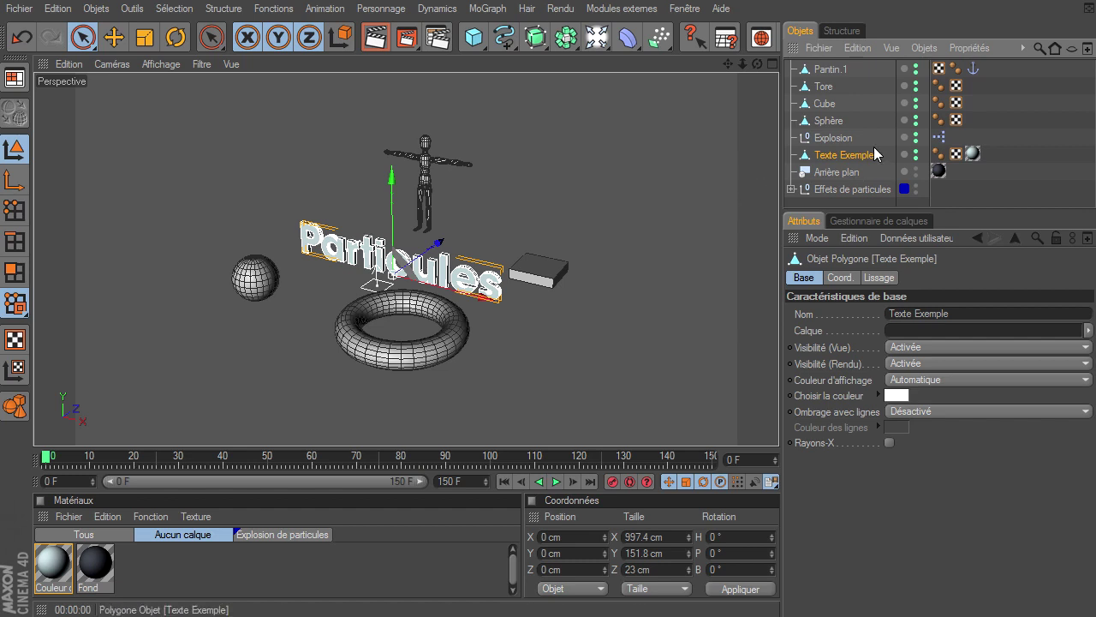
click(833, 139)
- Move Explosion below Arrière plan and show only the Explosion de particules materials
drag(829, 163, 861, 265)
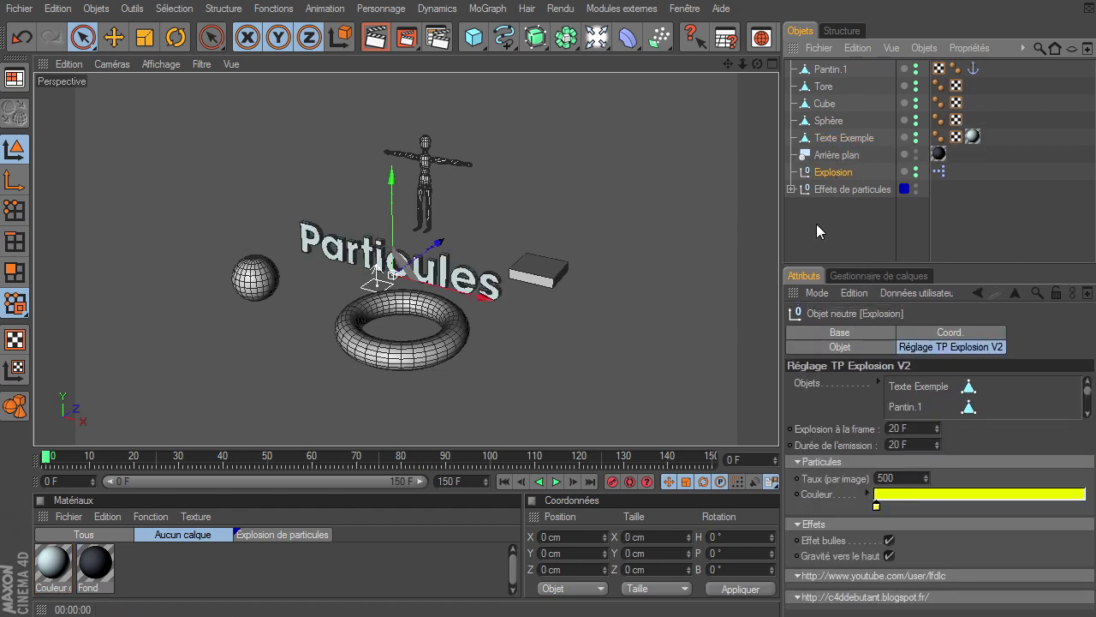
drag(846, 174, 825, 184)
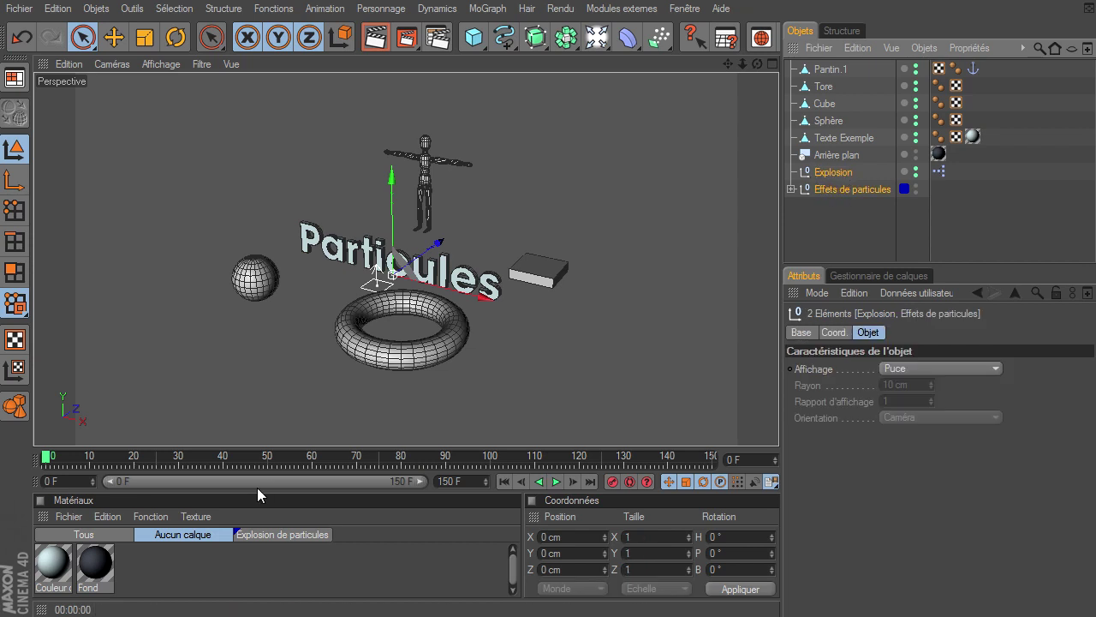
click(263, 536)
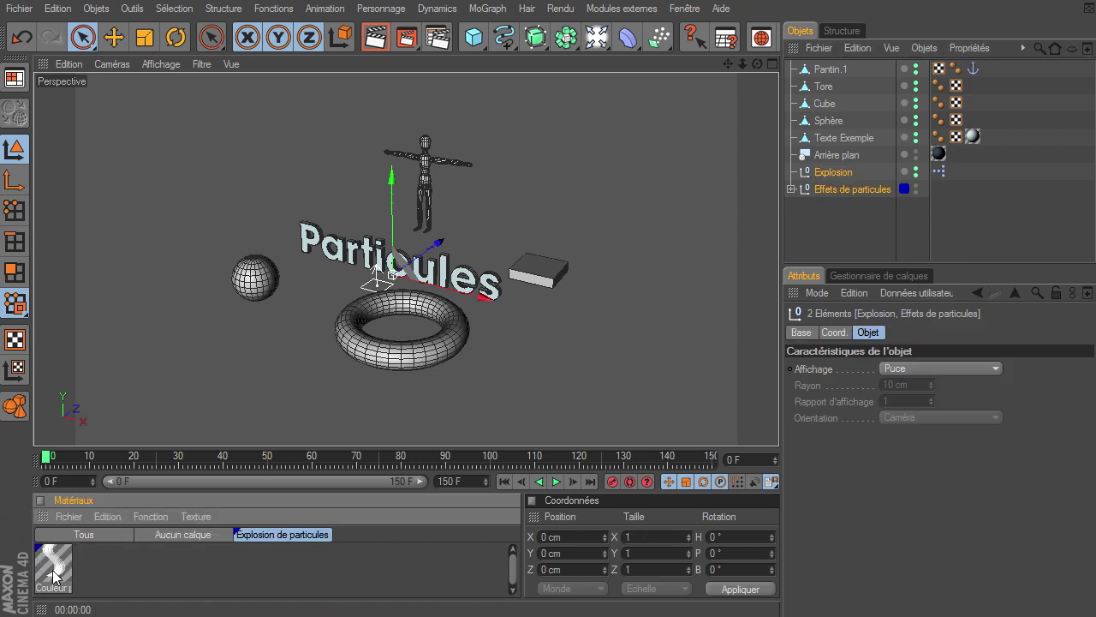
click(823, 218)
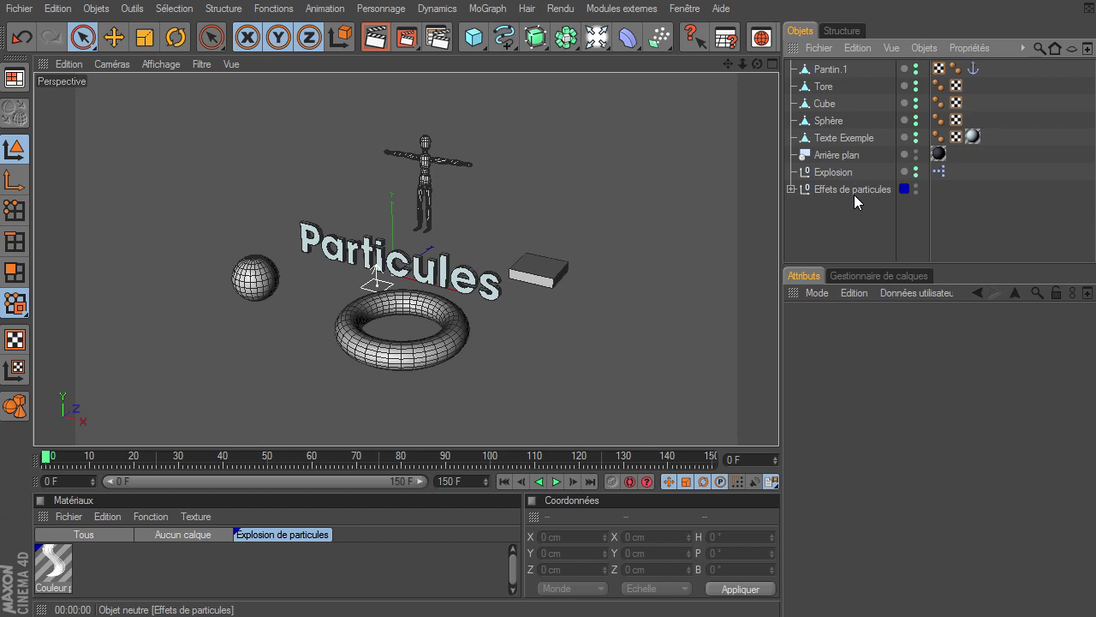
click(836, 173)
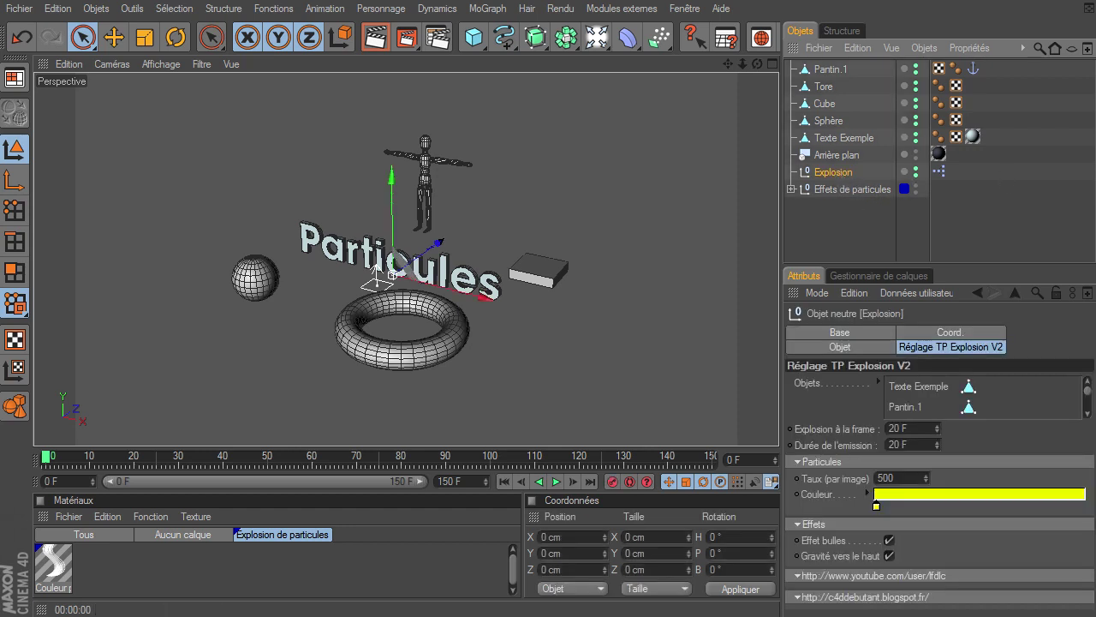
- Inspect the Temps, Explosion and P Ondes de matière XPresso nodes, nudging Liste d'objets slightly
double_click(940, 171)
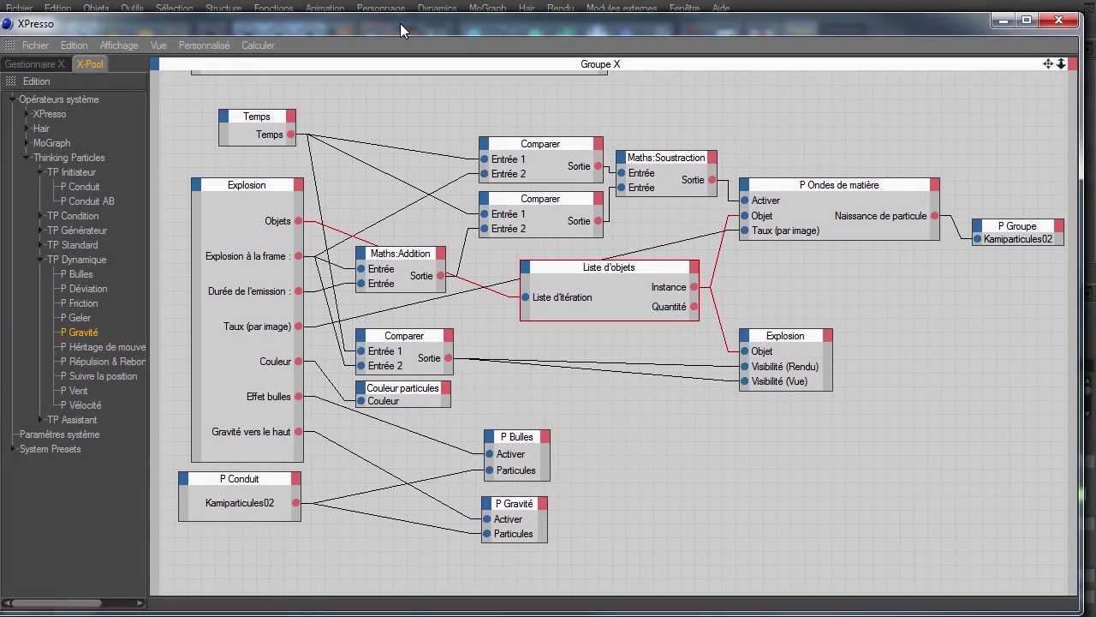
click(261, 132)
click(245, 361)
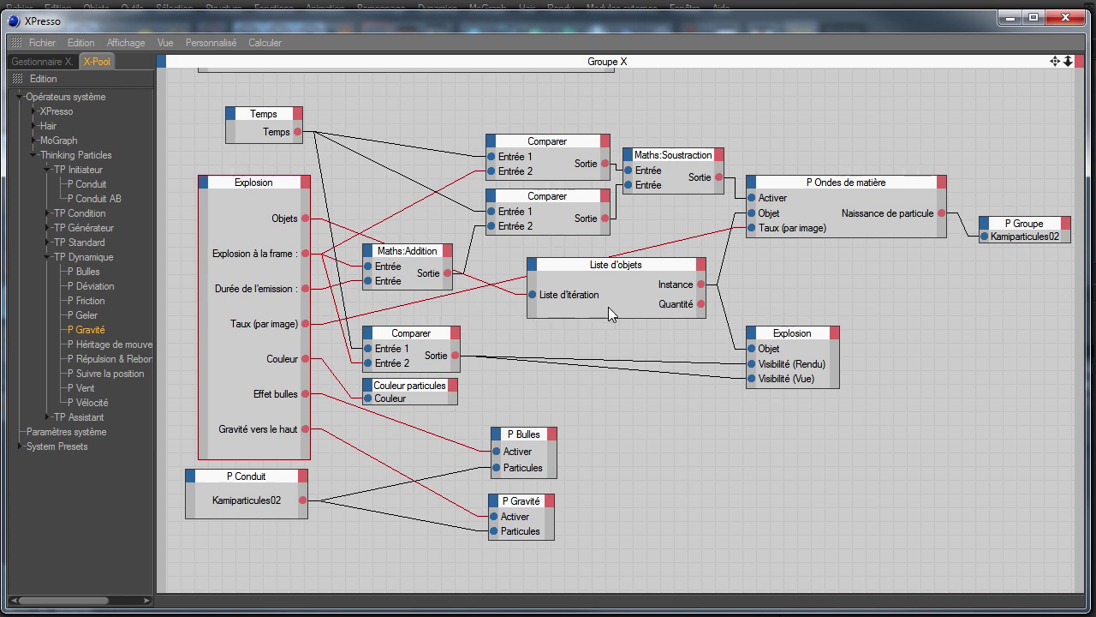
click(799, 204)
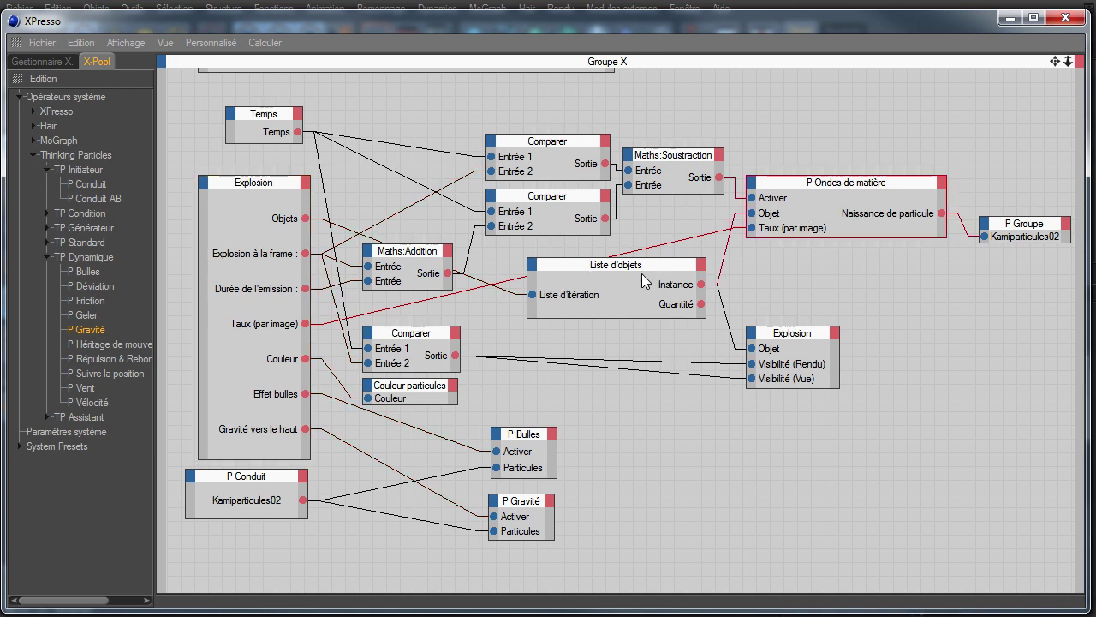
drag(645, 280, 651, 292)
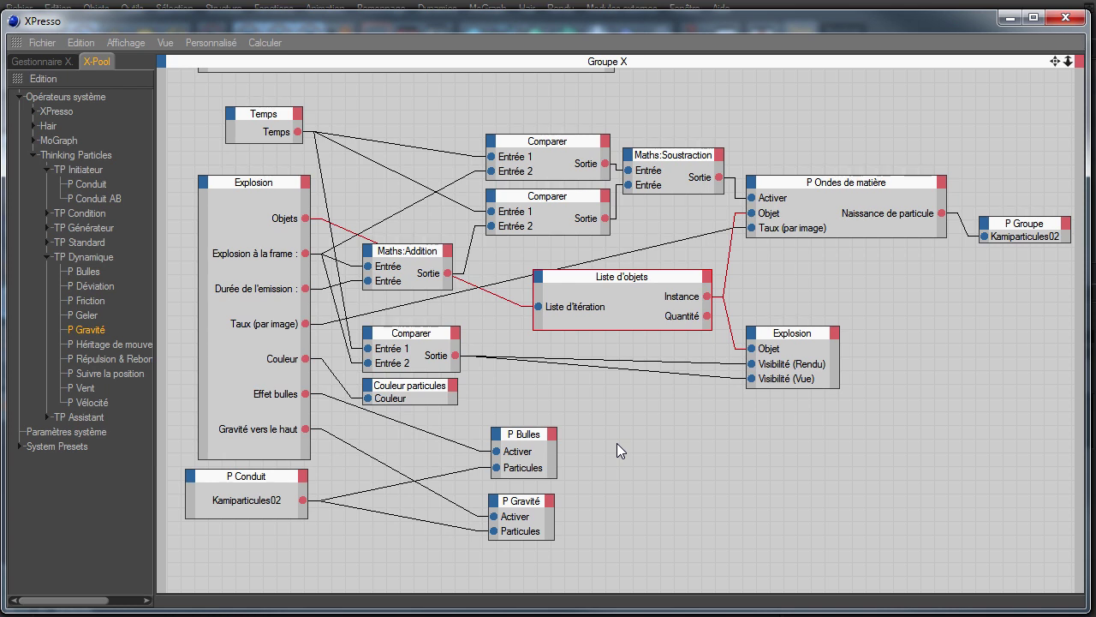
click(1065, 16)
click(806, 231)
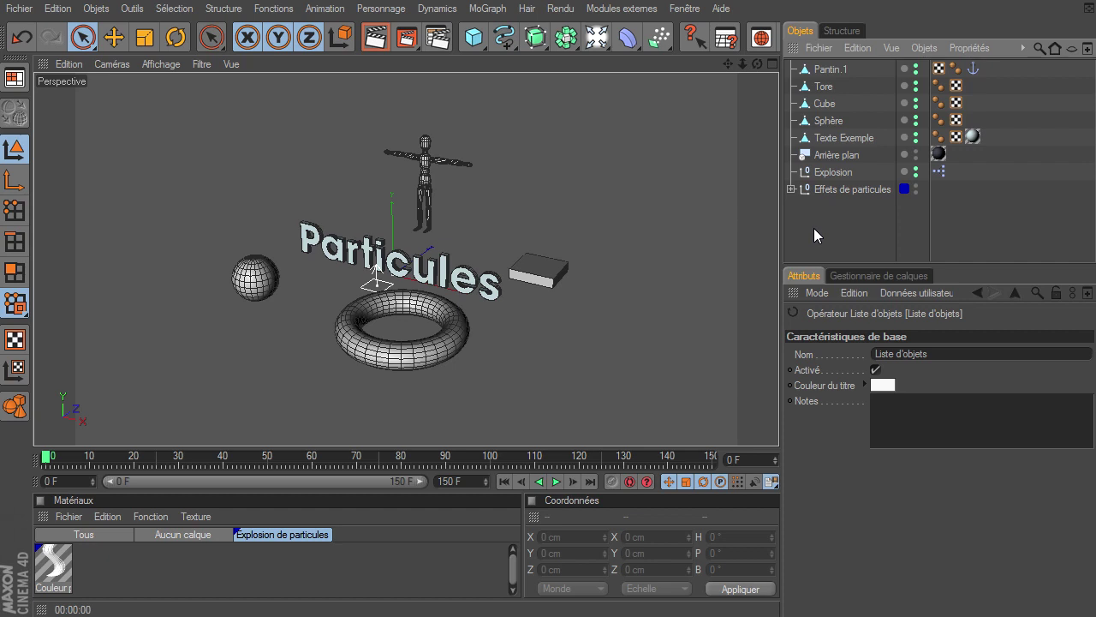
alt+drag(778, 434, 779, 424)
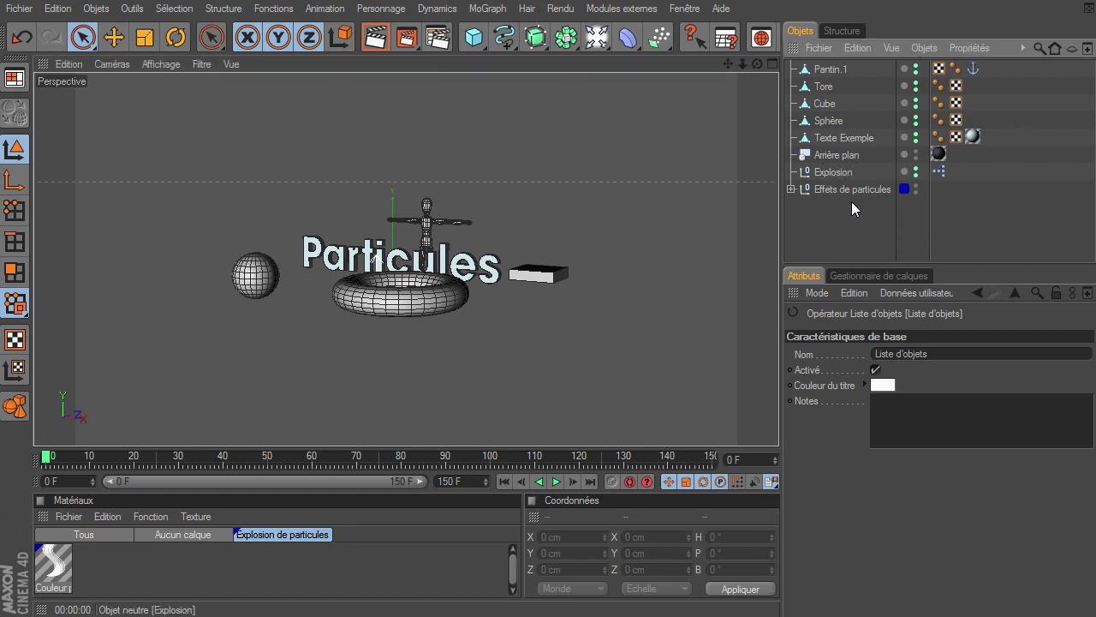
drag(749, 64, 778, 424)
click(827, 175)
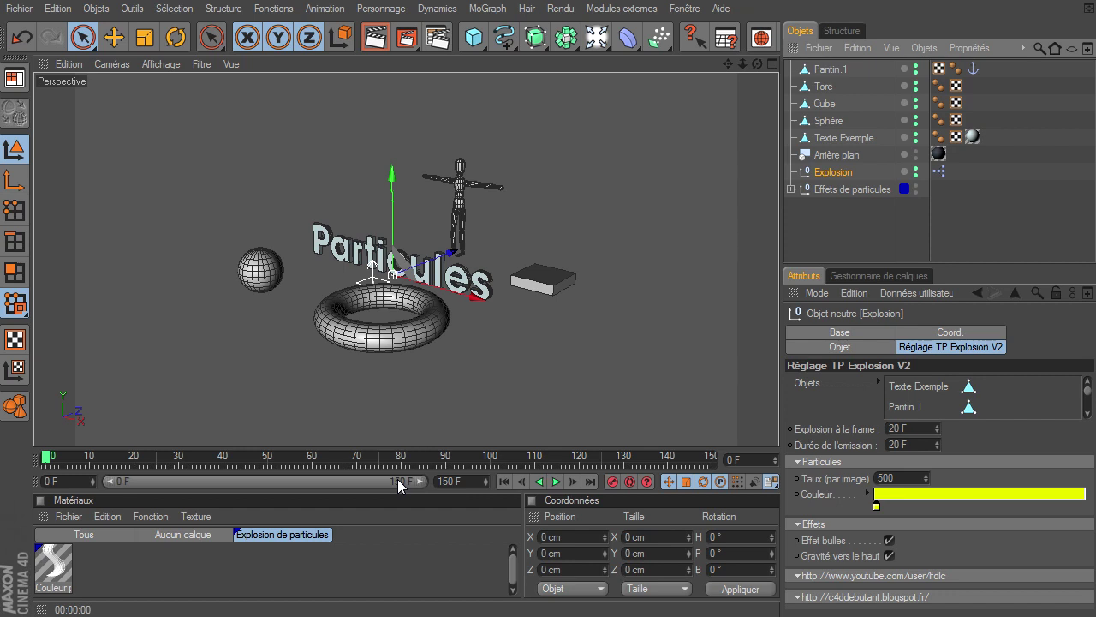
double_click(939, 171)
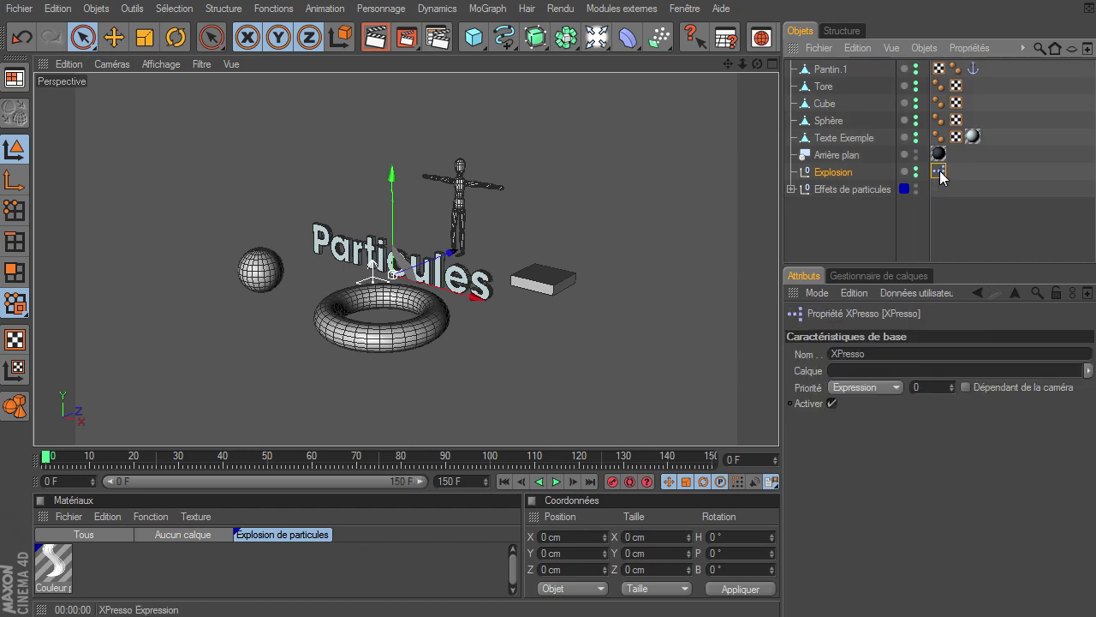
click(659, 456)
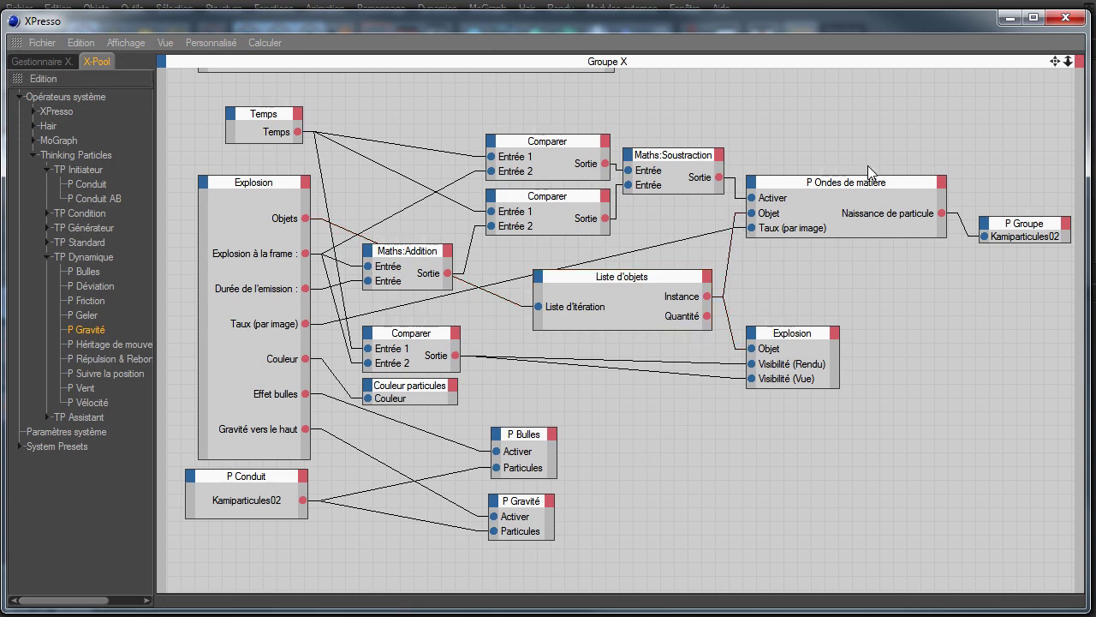
scroll(813, 424, up, 3)
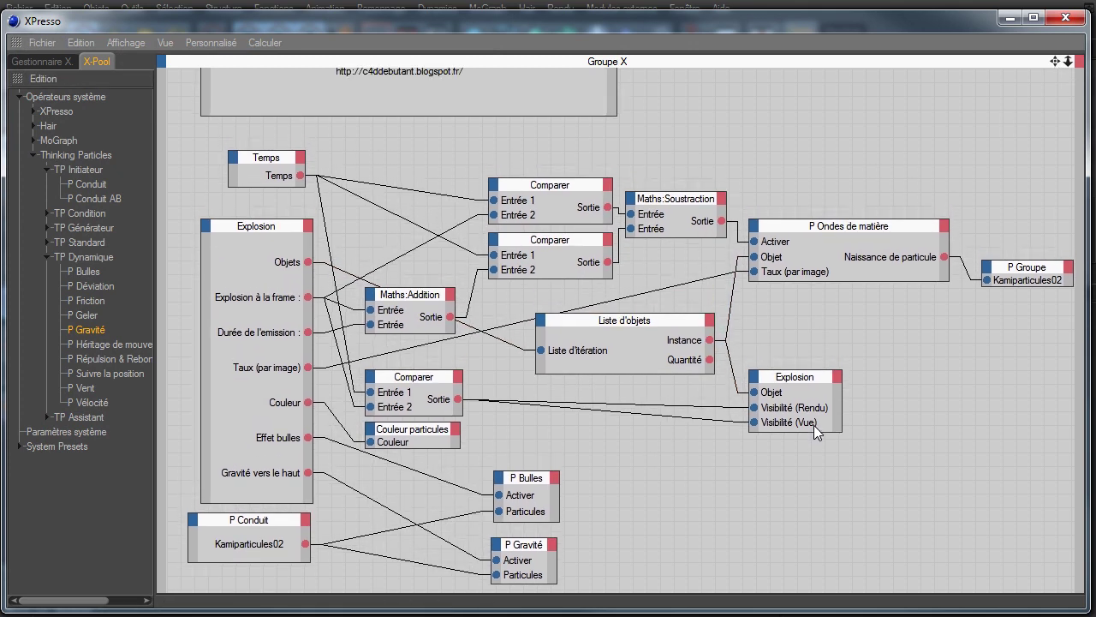
click(1066, 17)
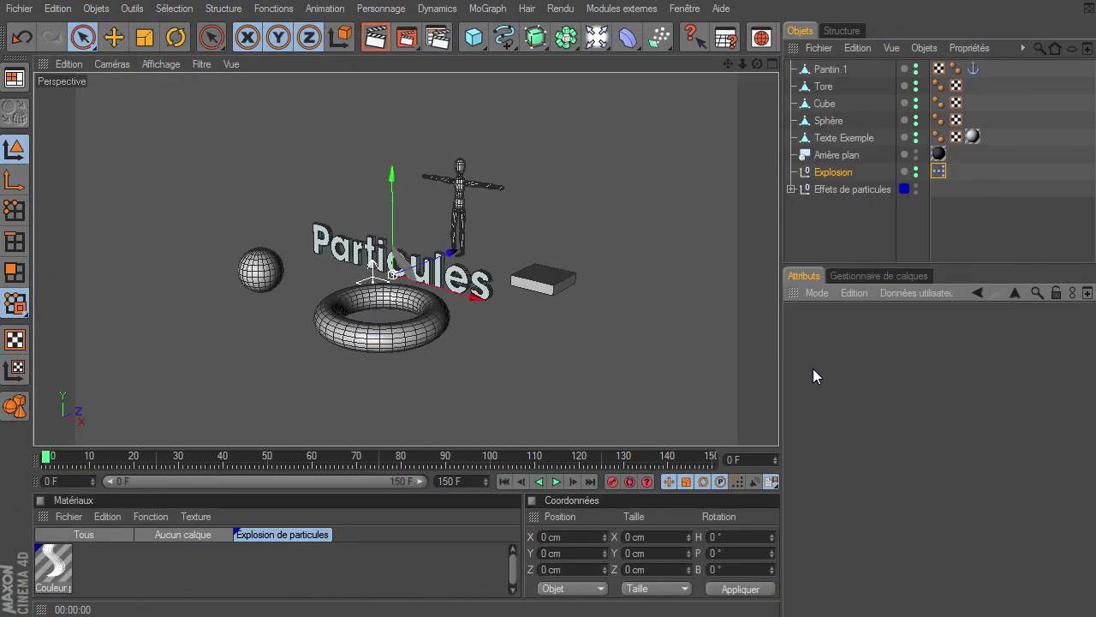
- Deselect the Explosion object so nothing in the scene is selected
click(598, 391)
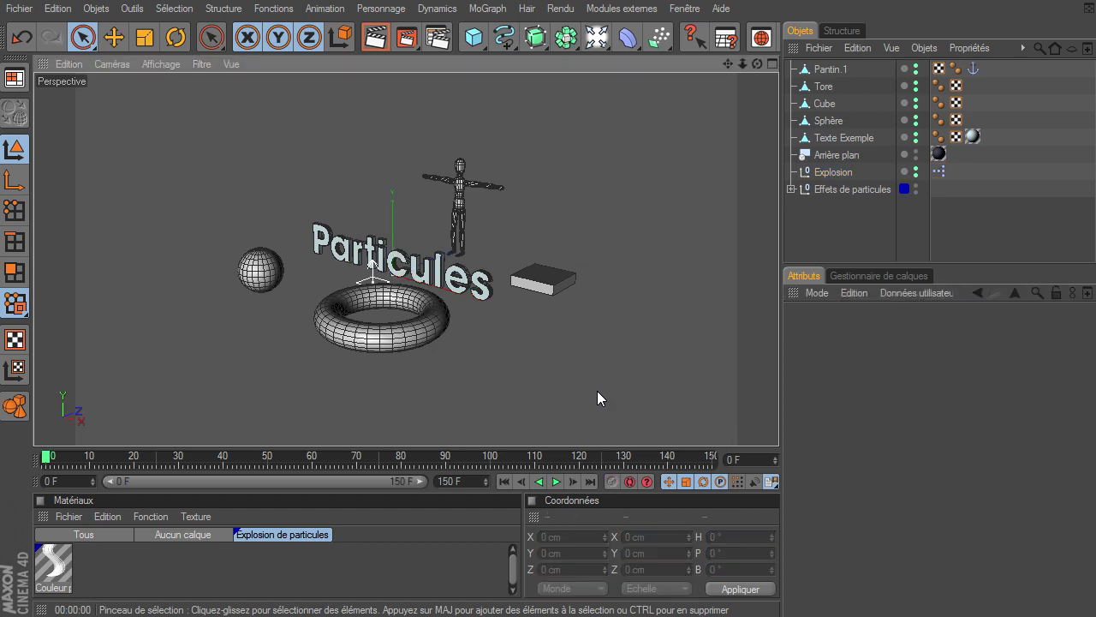